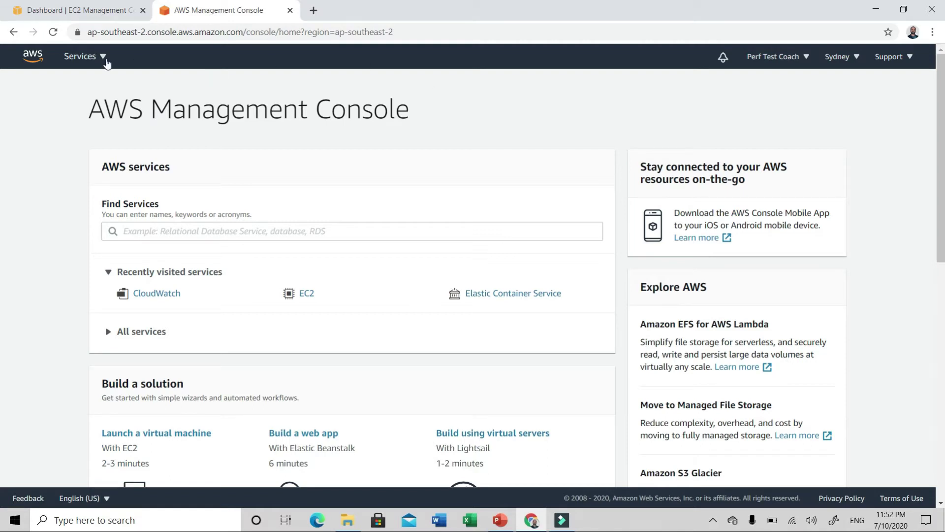
- Open the EC2 service and go to its Auto Scaling Groups list
click(77, 59)
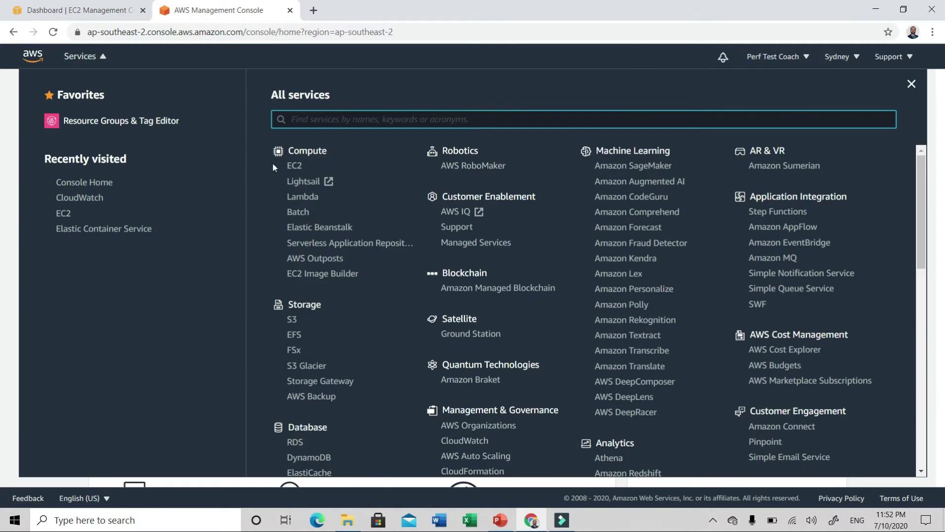
click(294, 166)
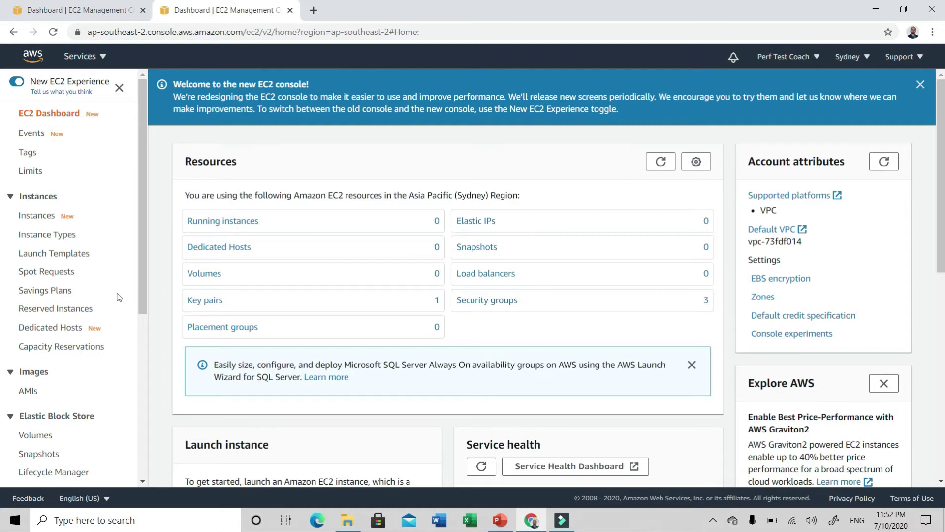
scroll(118, 297, down, 6)
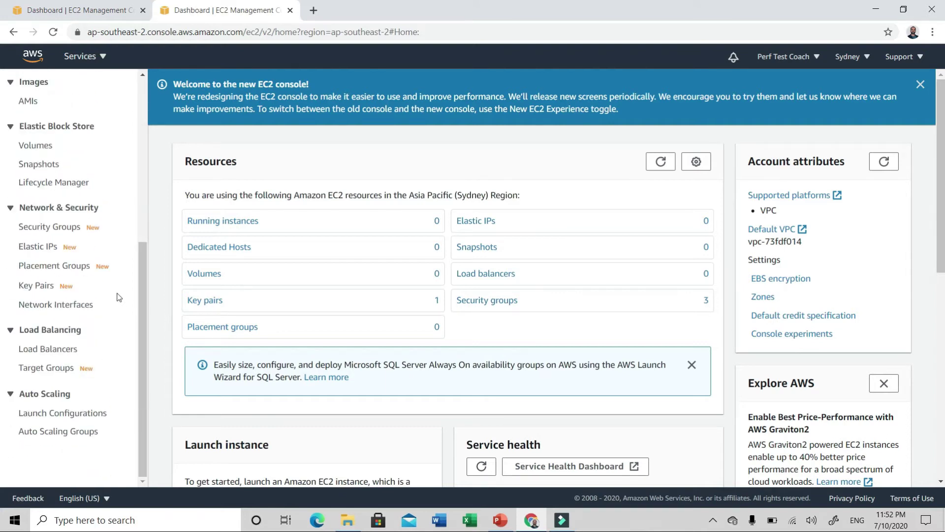
click(62, 433)
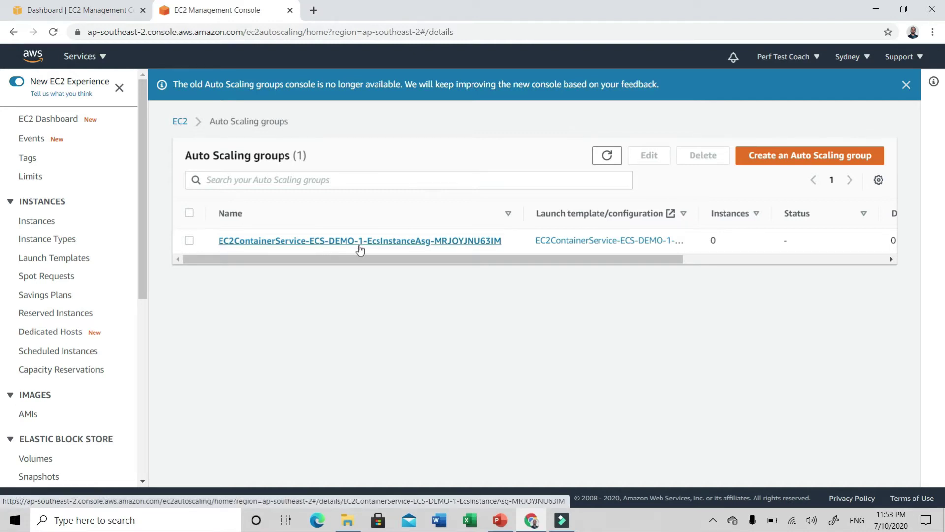
- Start a simple scaling policy named CLUSTER-SCALE-UP-CPU for the ECS-DEMO-1 Auto Scaling group
click(188, 244)
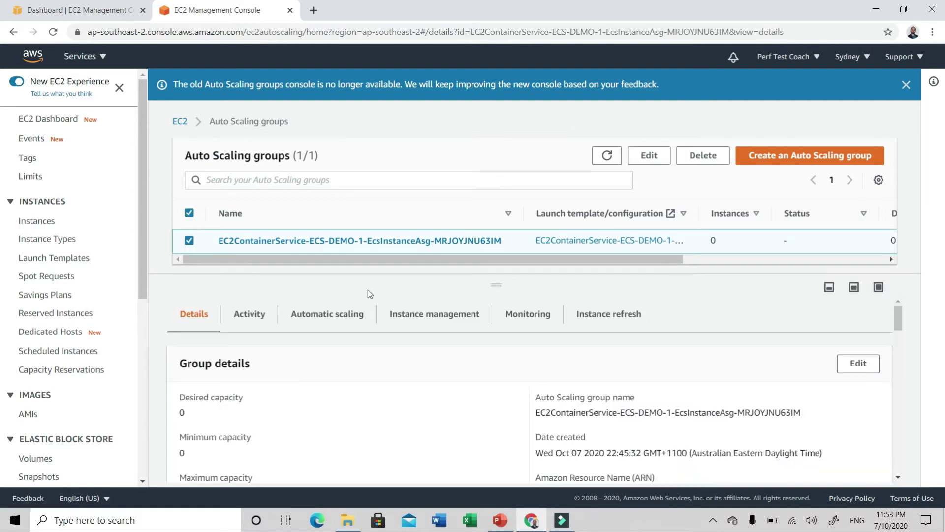
click(331, 318)
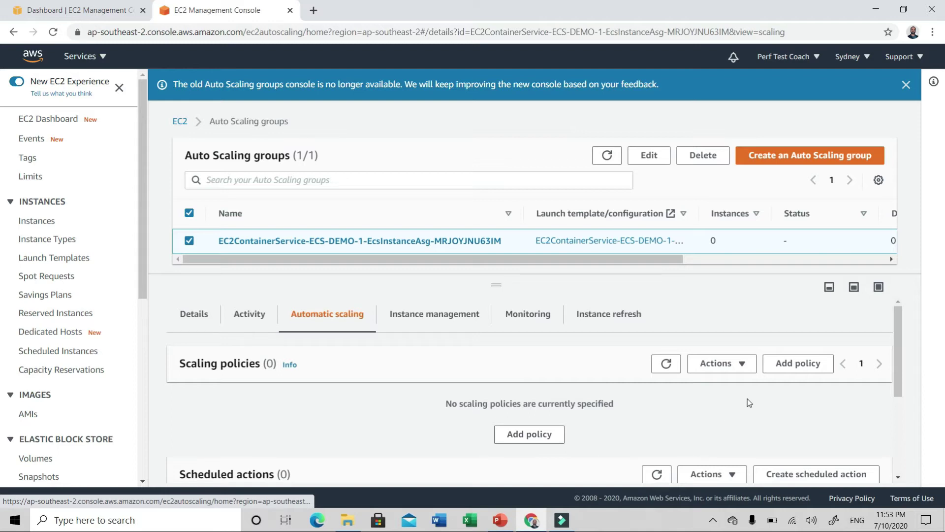
click(779, 370)
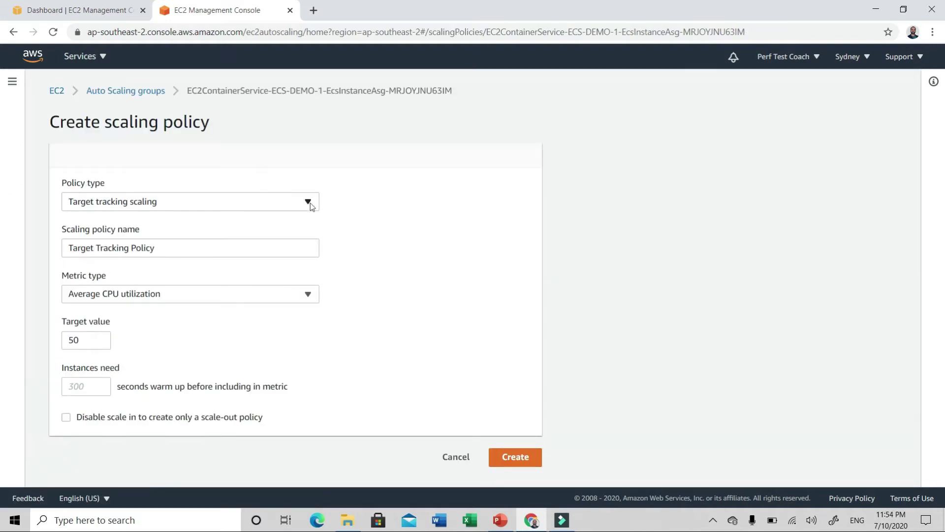
click(310, 202)
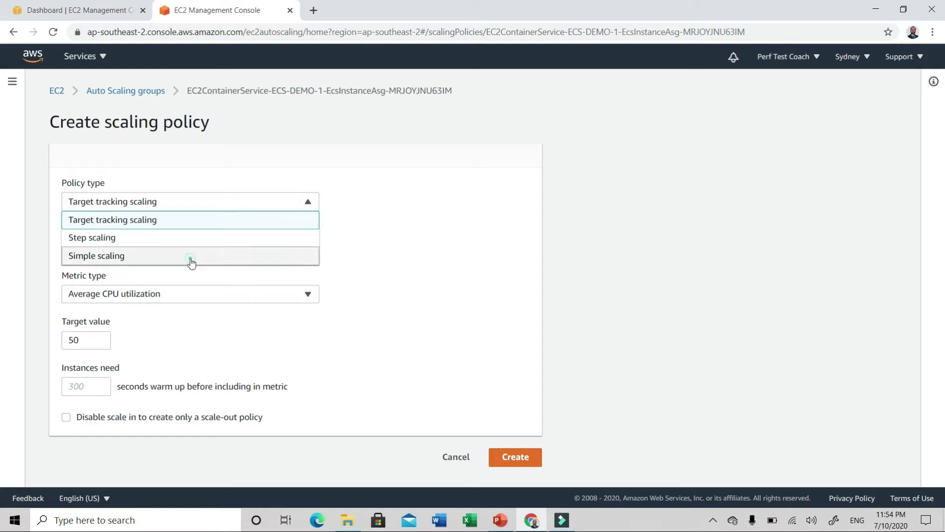
click(191, 262)
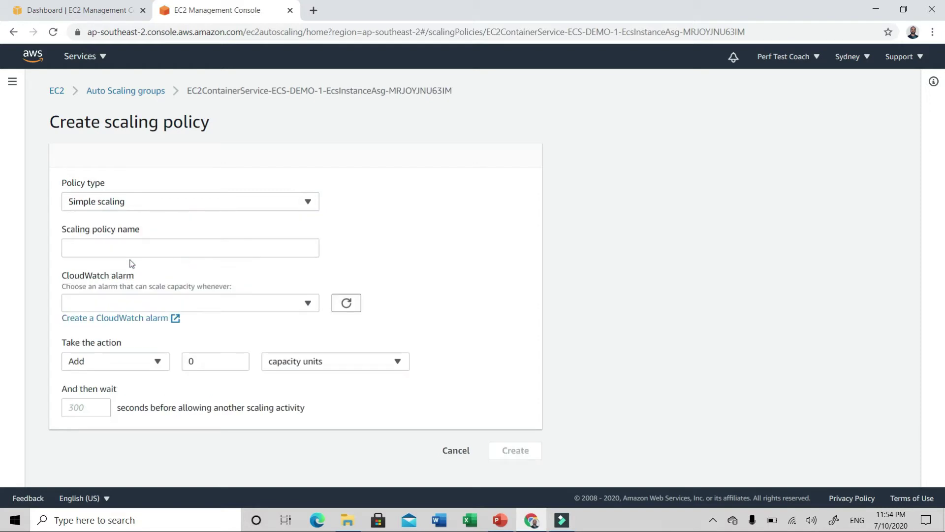
click(88, 245)
text(CLUSTER-SCALE-UP-CPU)
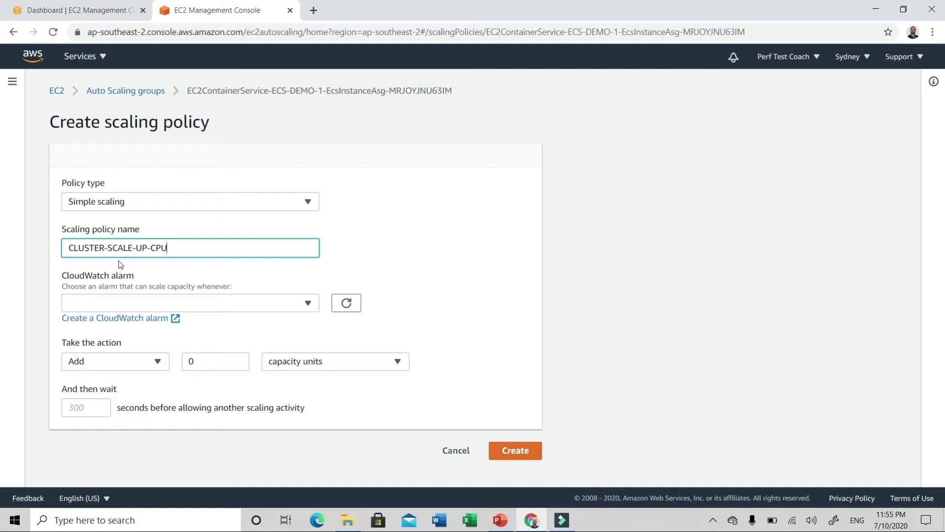
- Start a new CloudWatch alarm for the policy, based on the ECS CPUUtilization metric of cluster ECS-DEMO-1
click(288, 302)
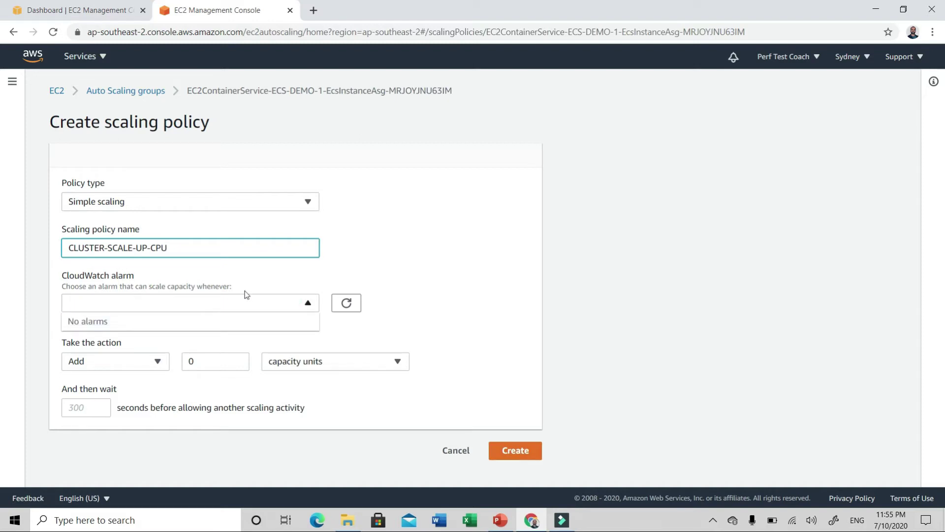
click(162, 345)
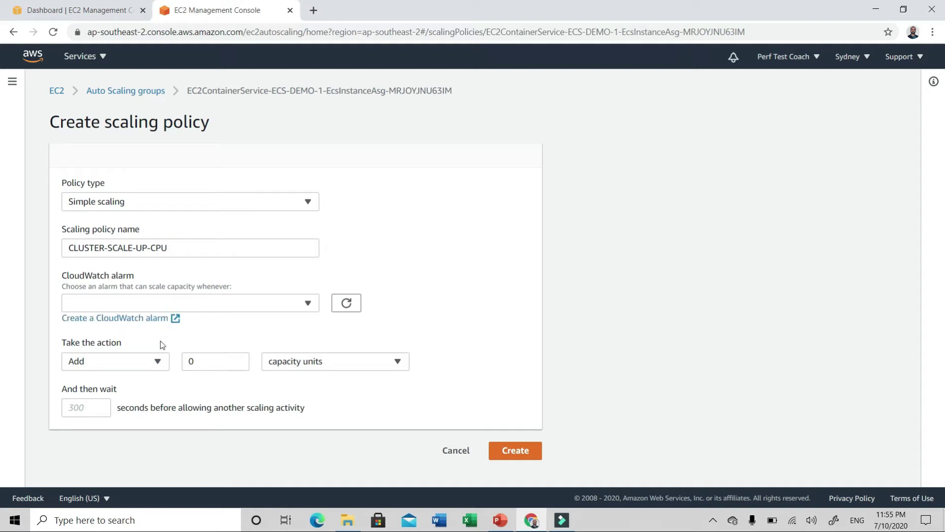
click(144, 319)
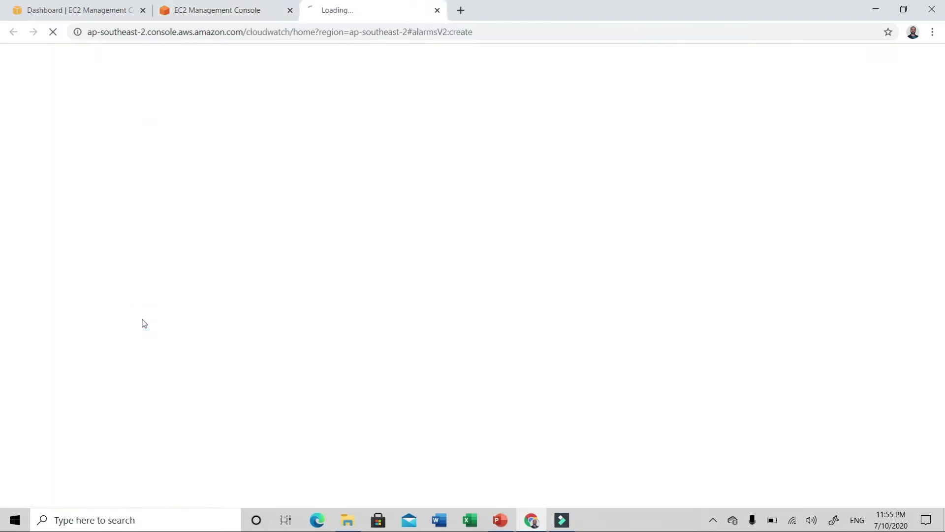
click(243, 230)
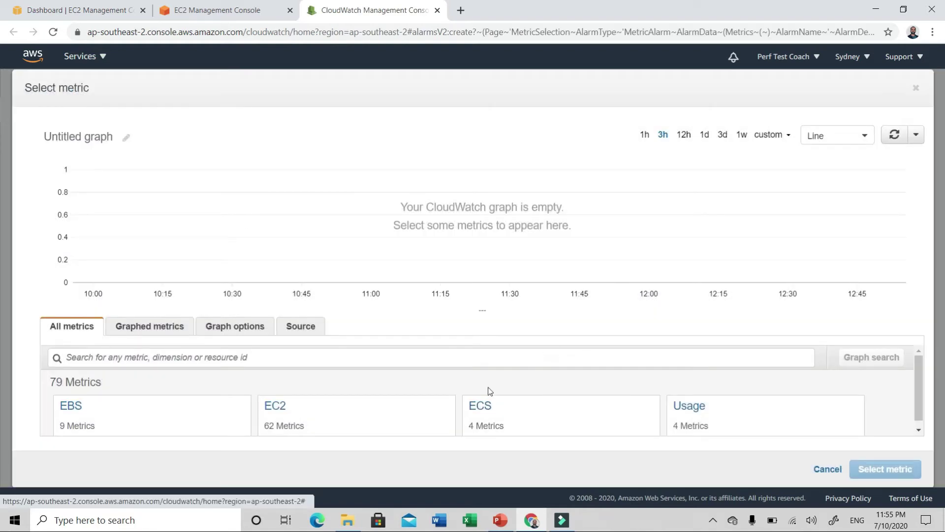
click(477, 407)
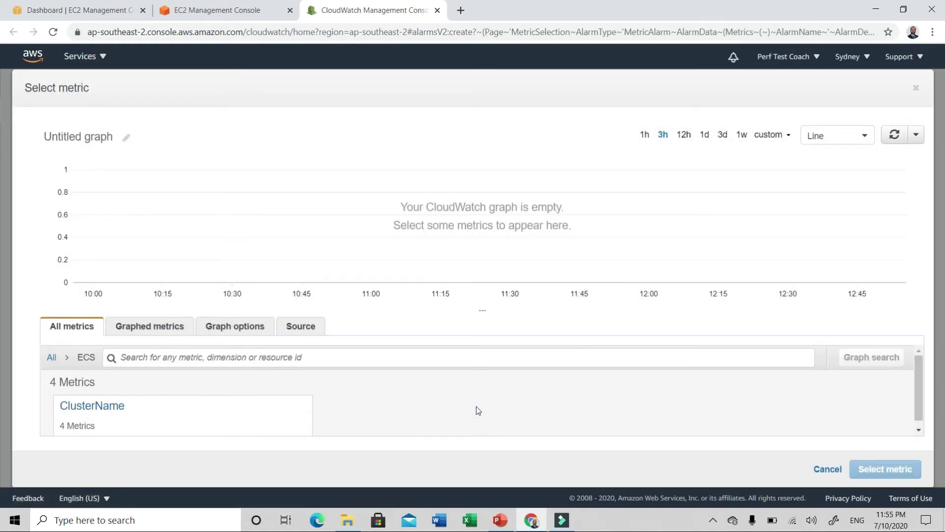
click(111, 410)
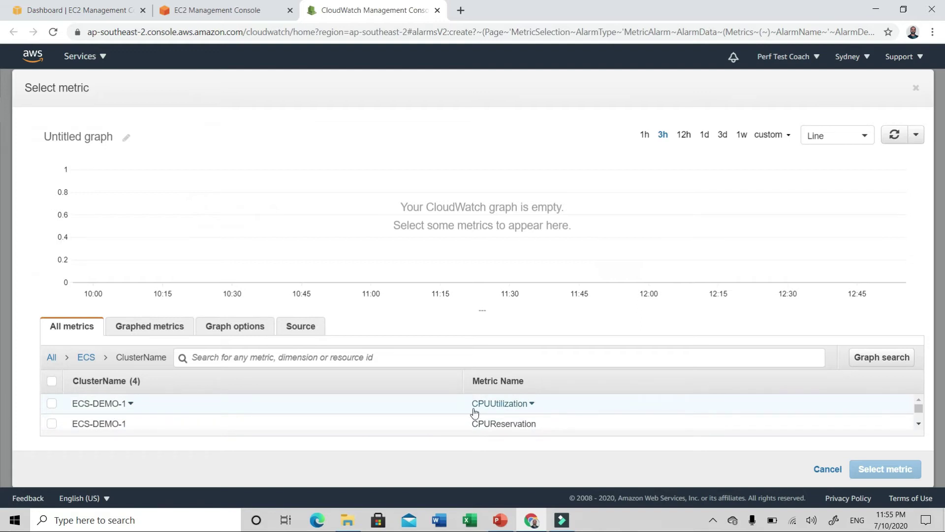
click(53, 404)
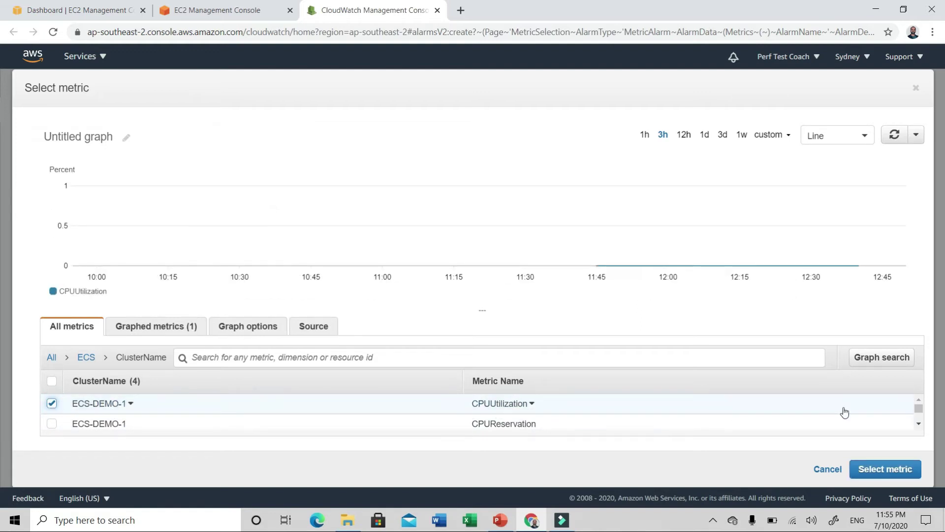
click(874, 470)
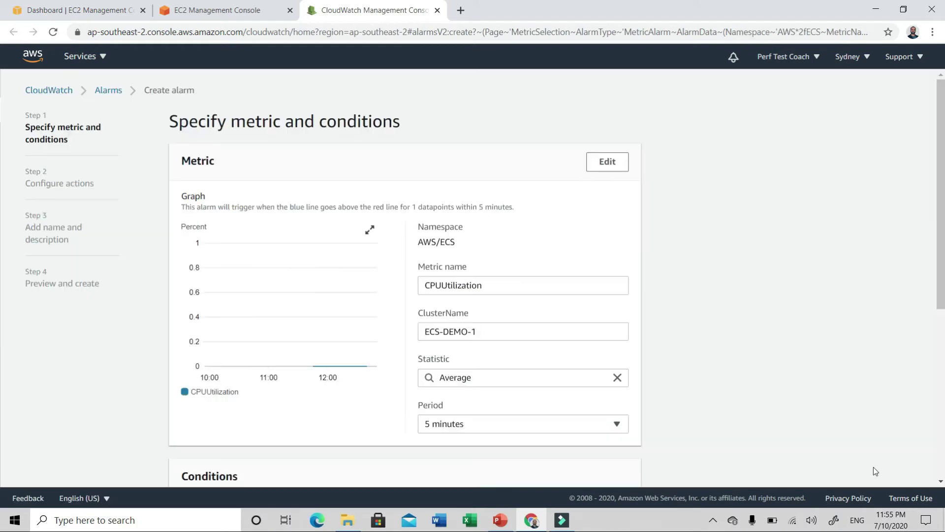
- Set the evaluation period of the alarm metric to 1 minute
scroll(471, 310, down, 2)
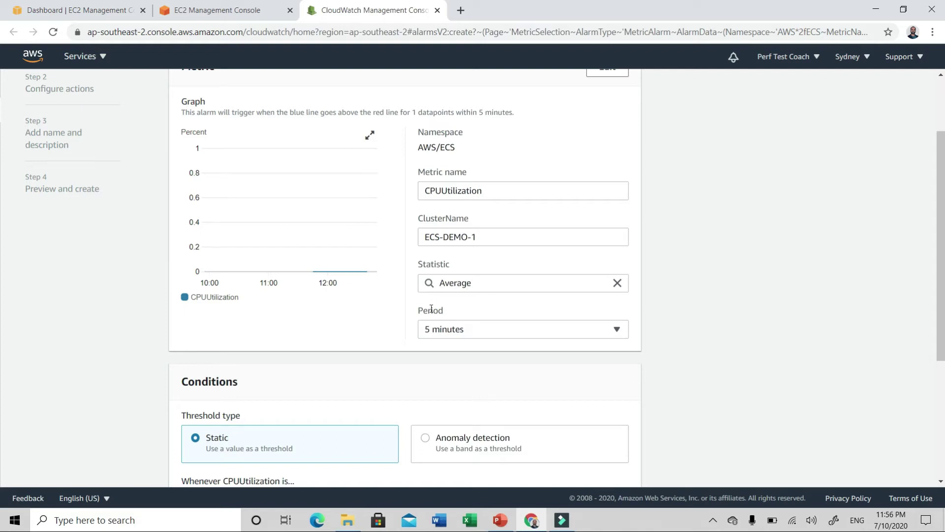
click(505, 334)
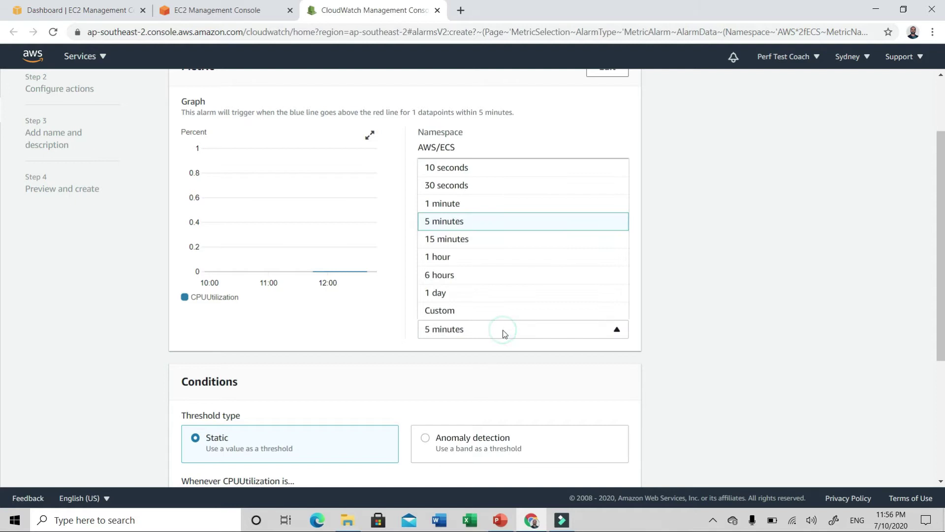
click(491, 205)
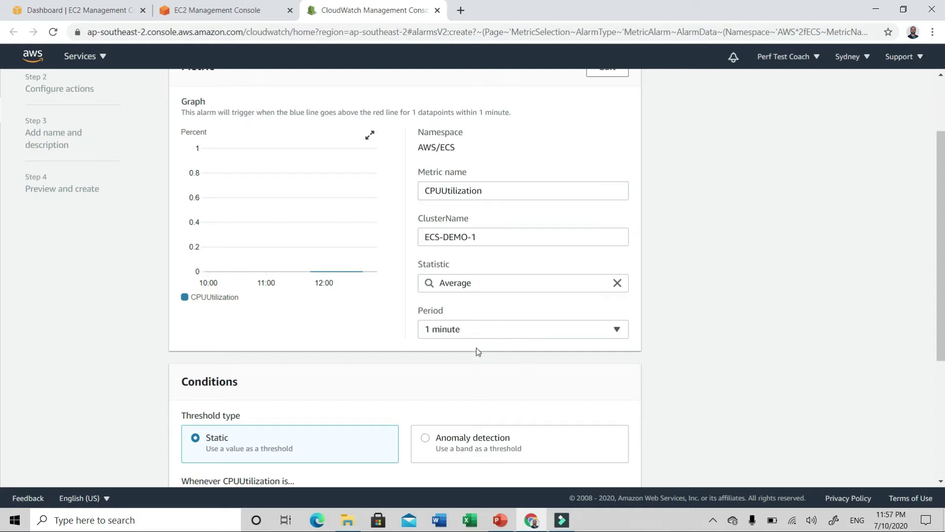
- Try a 10-second metric period and set it back to 1 minute
click(498, 330)
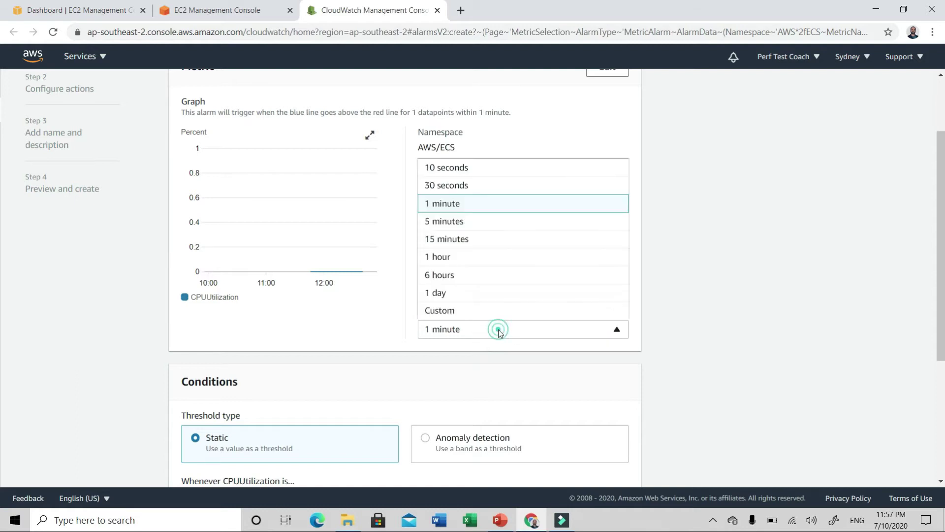
click(489, 168)
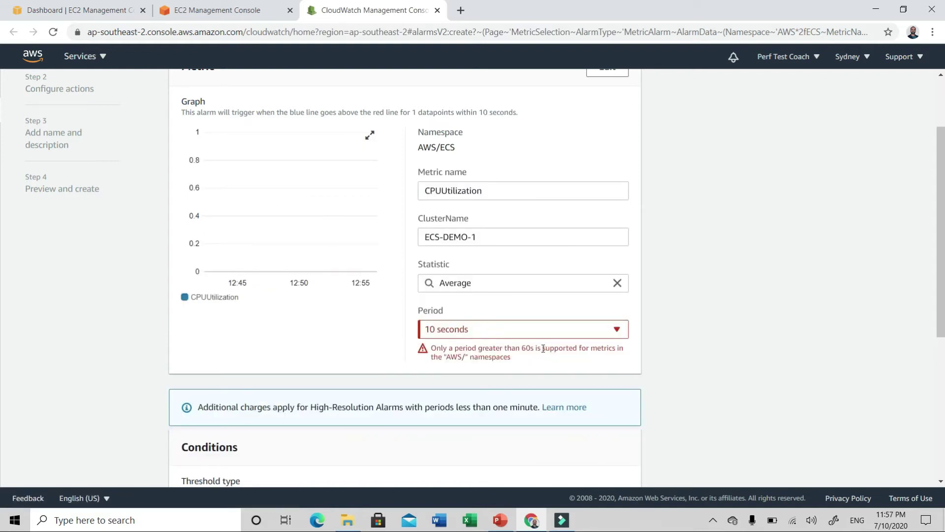
click(521, 330)
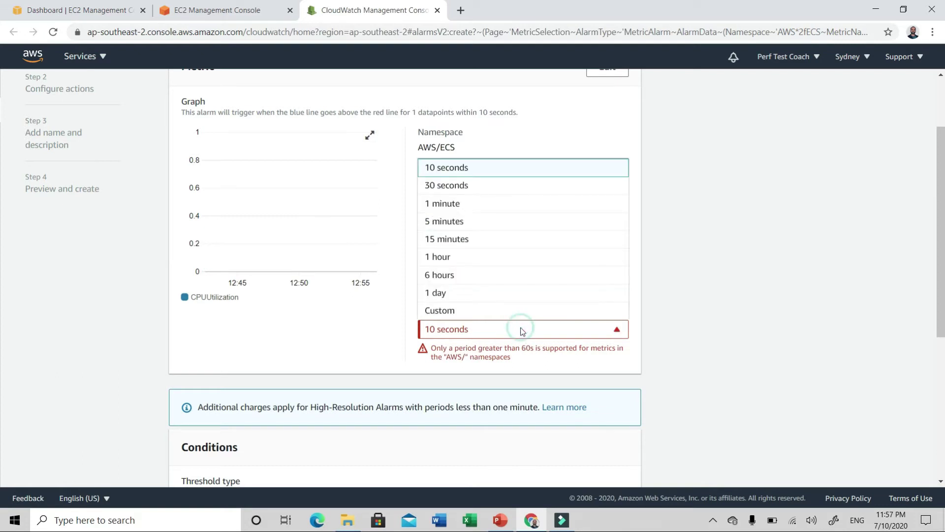
click(503, 203)
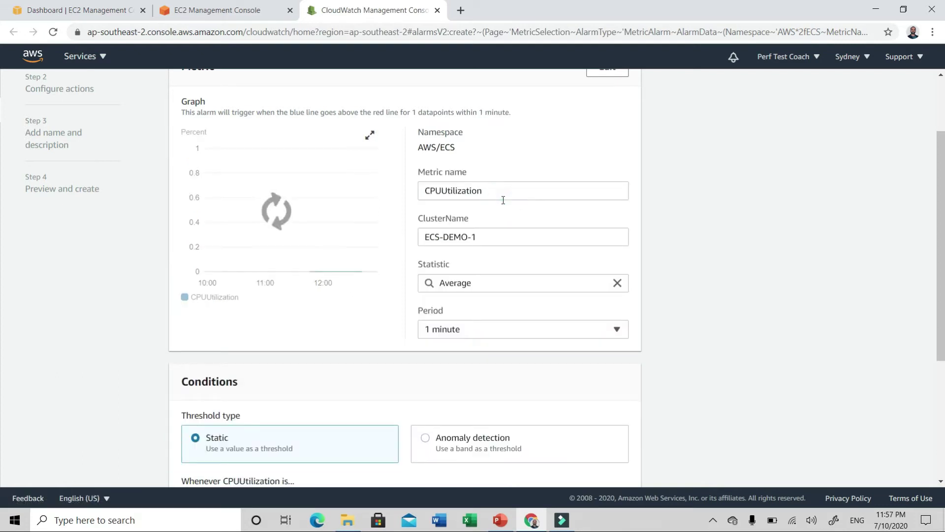
- Make the alarm trigger when CPUUtilization is greater than 65 and expand the additional configuration
scroll(249, 355, down, 4)
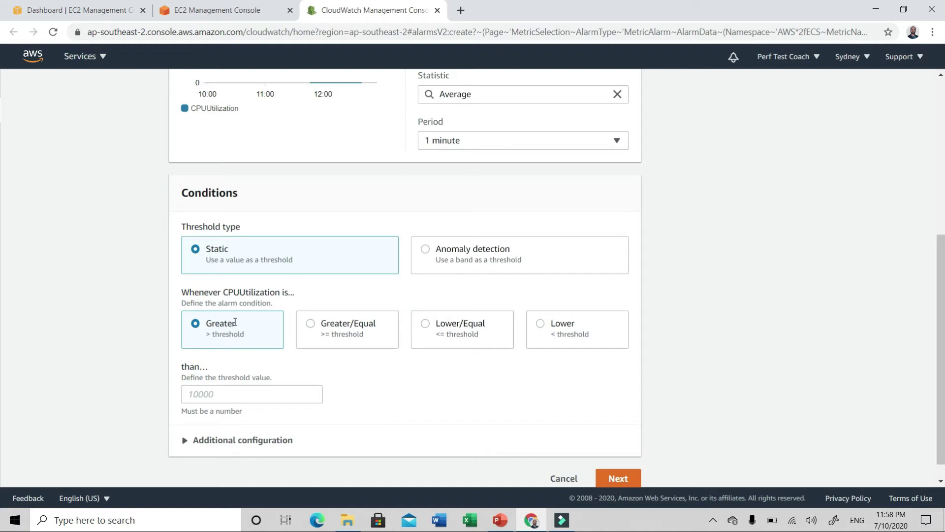
click(199, 393)
text(65)
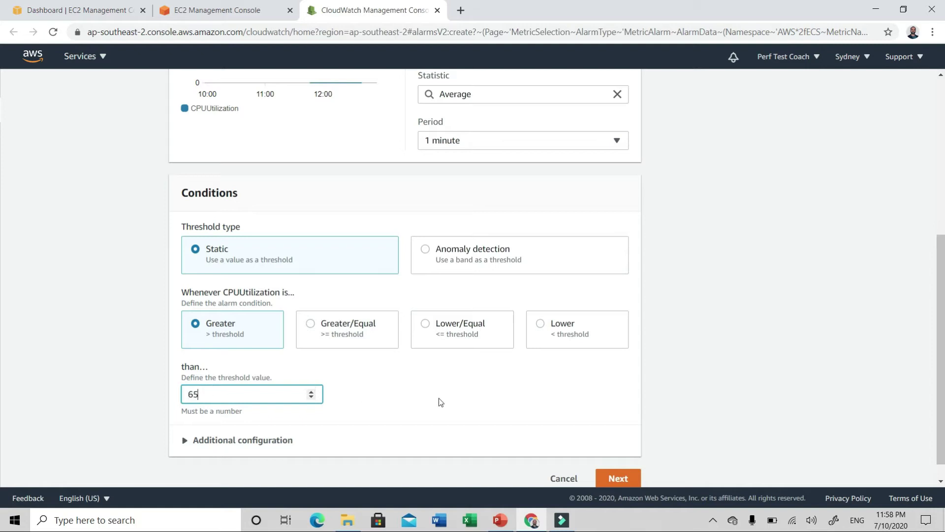
scroll(439, 398, down, 1)
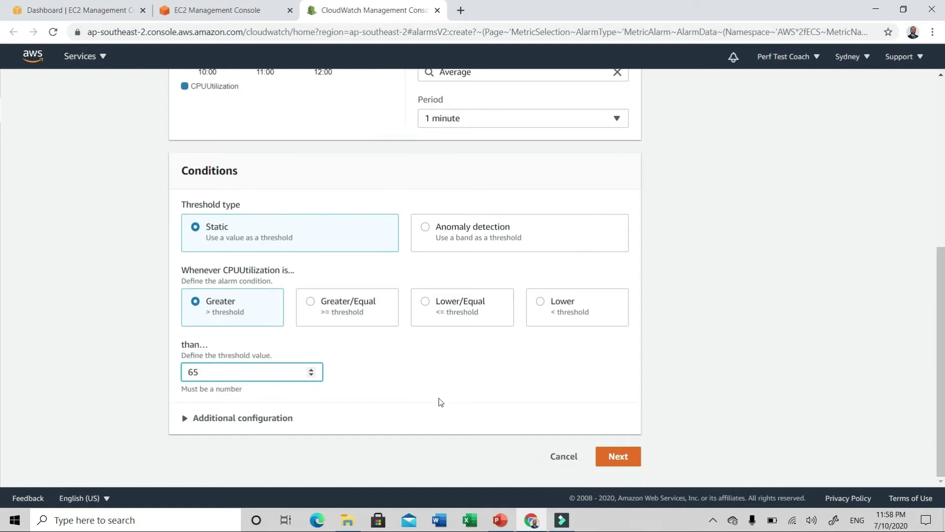
click(184, 417)
scroll(364, 400, down, 1)
scroll(393, 401, down, 2)
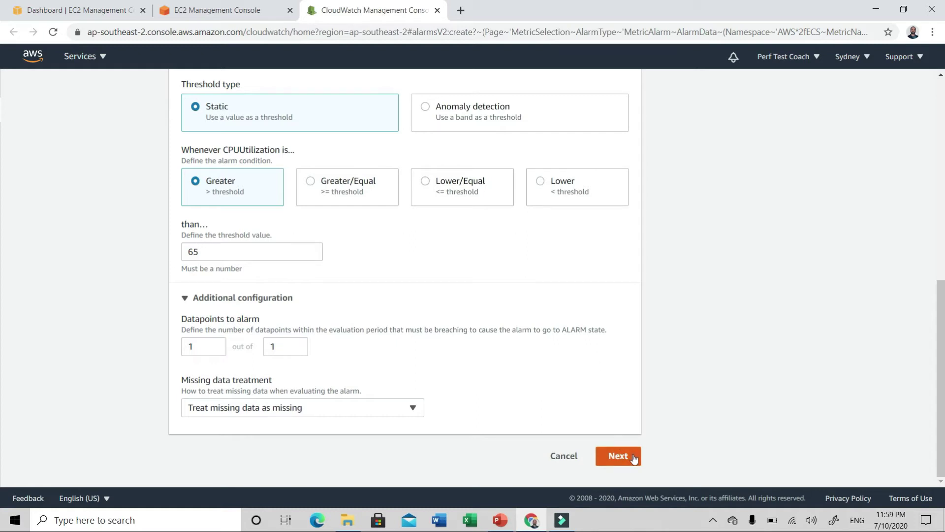
- Continue to the alarm's actions, remove the notification and proceed to the name and description
click(619, 456)
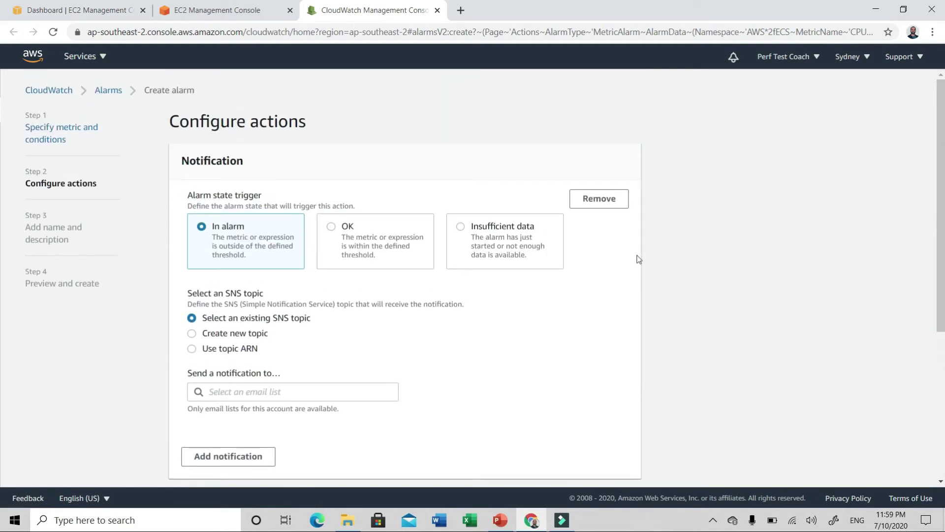
click(626, 198)
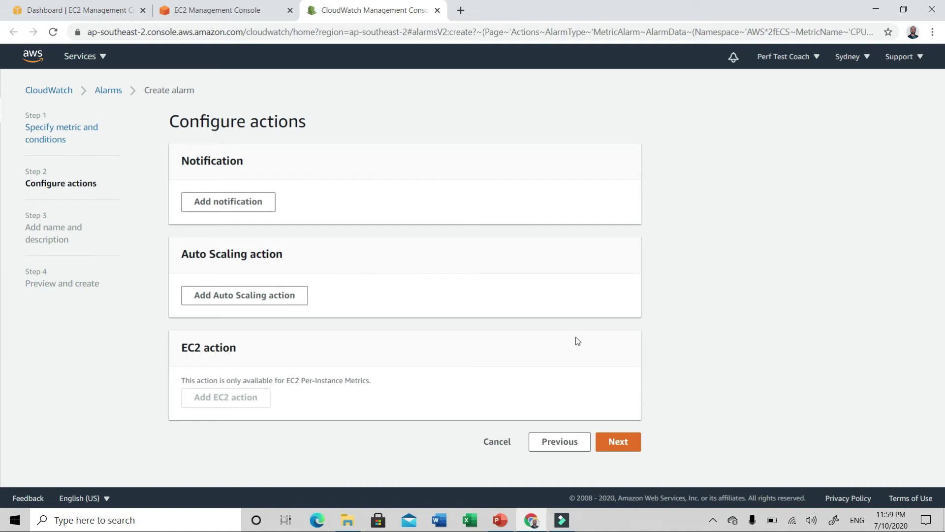
click(617, 441)
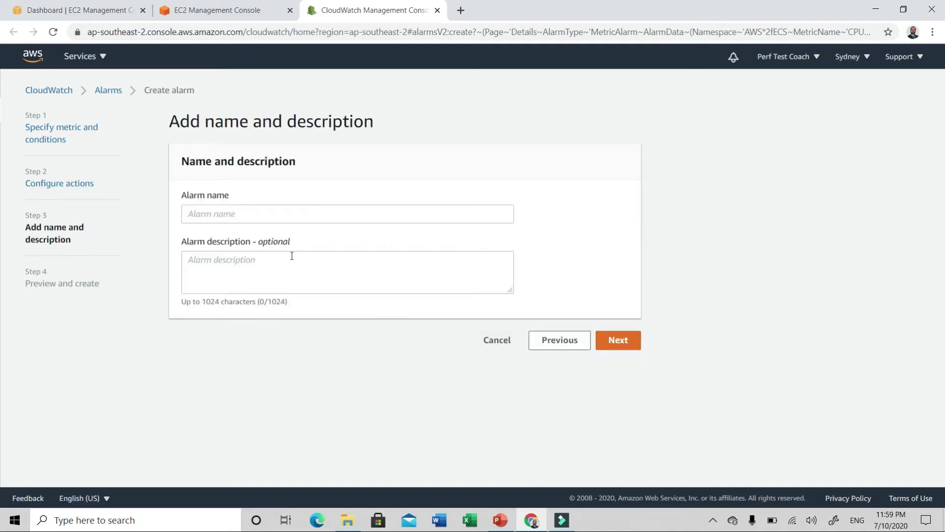
- Name the alarm CLUSTER-SCALE-UP-CPU with the description "This is to add more EC2" and create it
click(210, 212)
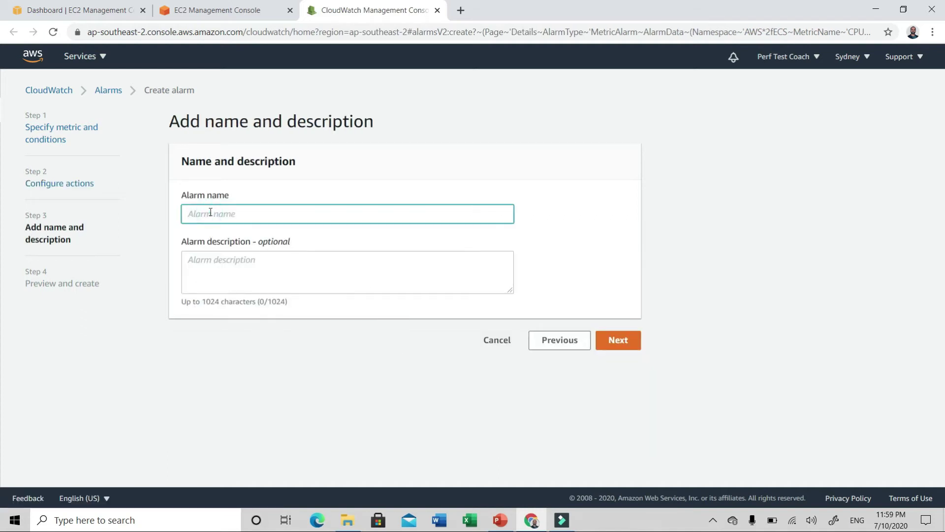
text(CLUSTER-SCALE-UP-CPU)
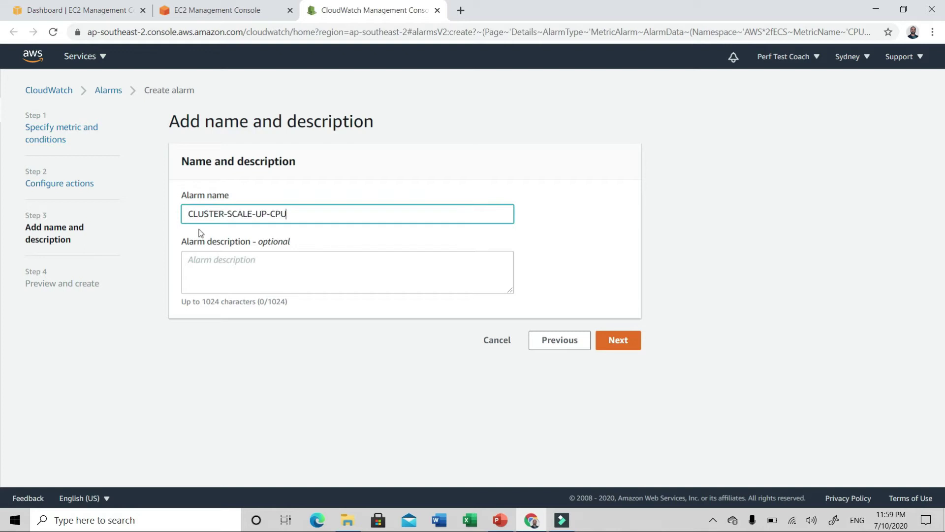
click(200, 264)
text(This is to add more EC2)
drag(188, 259, 312, 258)
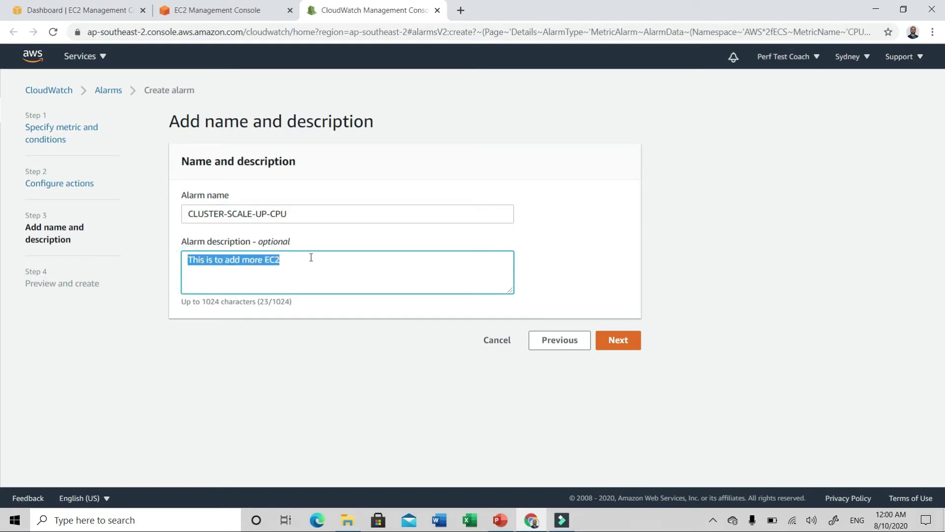
click(634, 344)
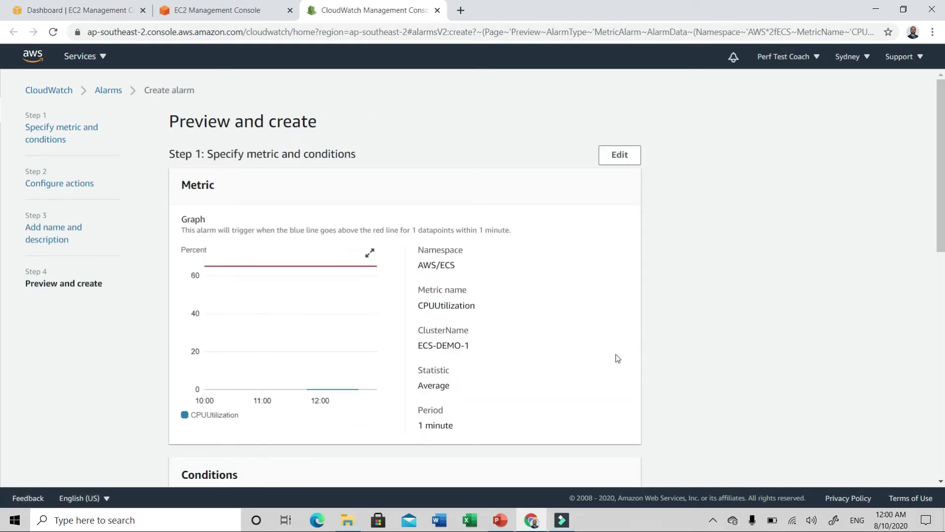
scroll(618, 358, down, 10)
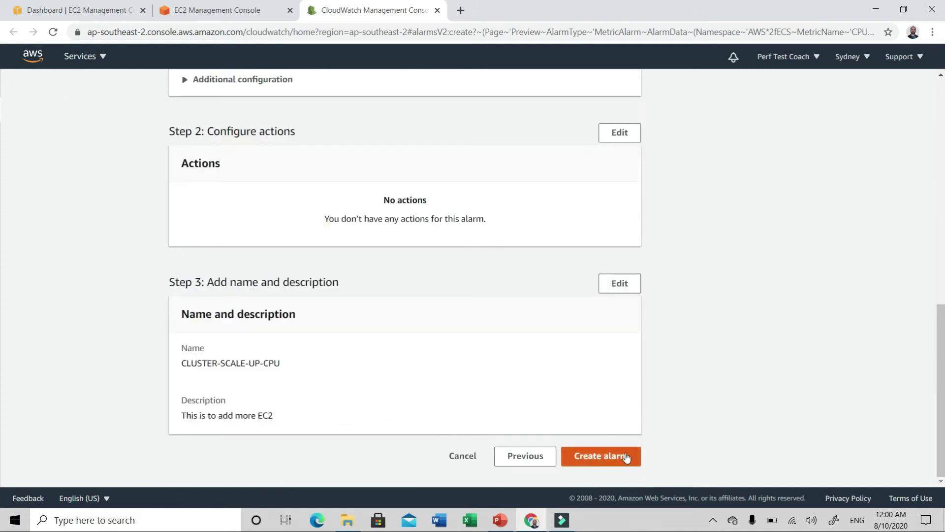
click(609, 462)
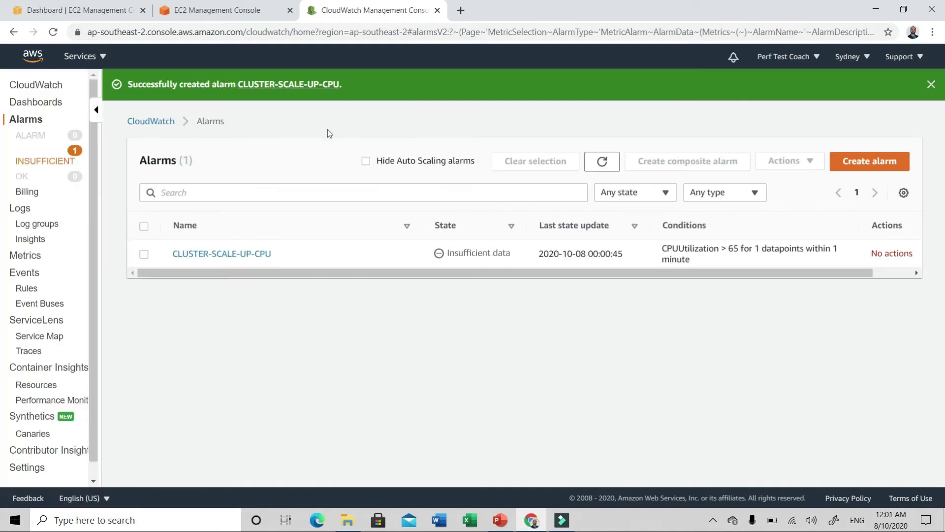
- Return to the scaling policy form, refresh the CloudWatch alarms and choose CLUSTER-SCALE-UP-CPU as the policy's alarm
click(235, 12)
click(350, 304)
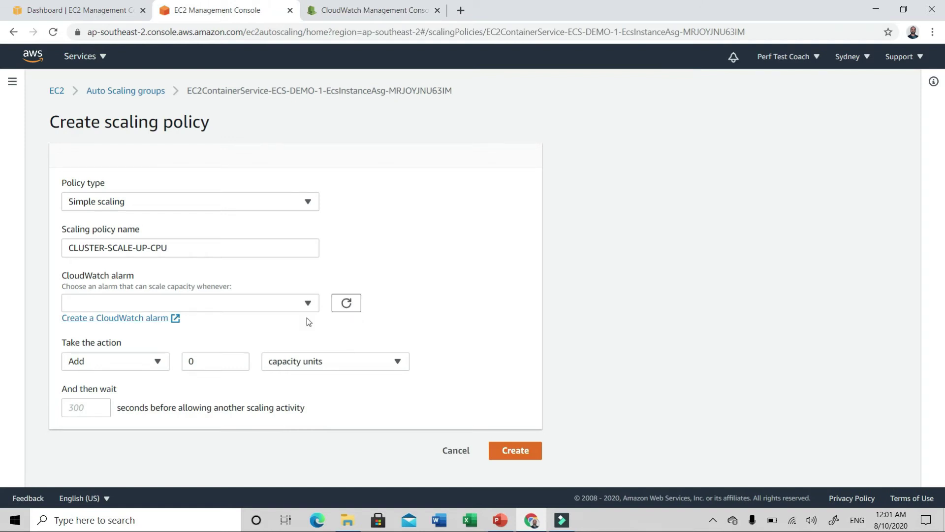
click(308, 302)
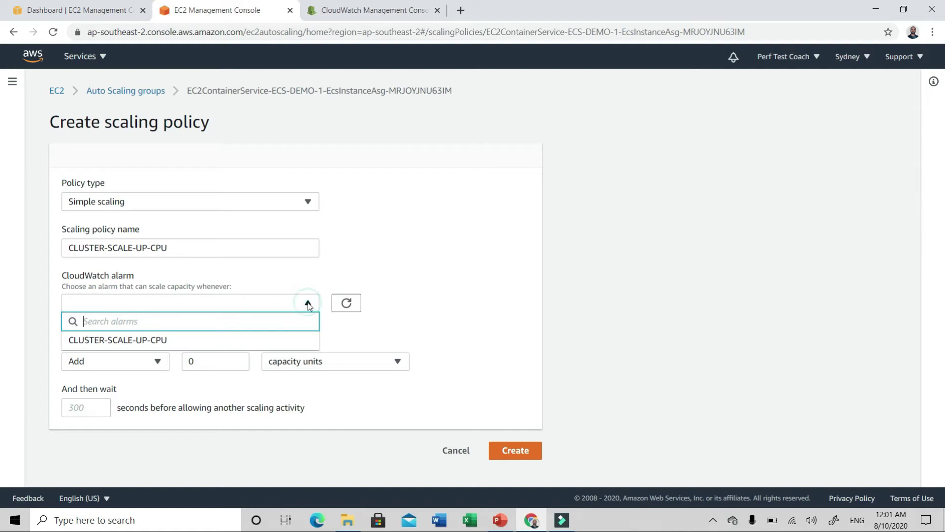
click(203, 342)
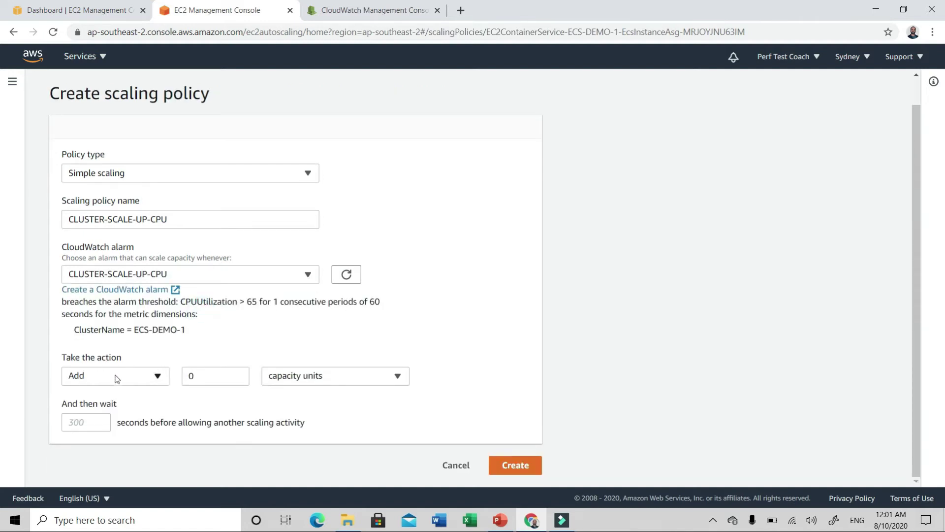
- Set the scaling policy's action to add 1 capacity unit
click(202, 377)
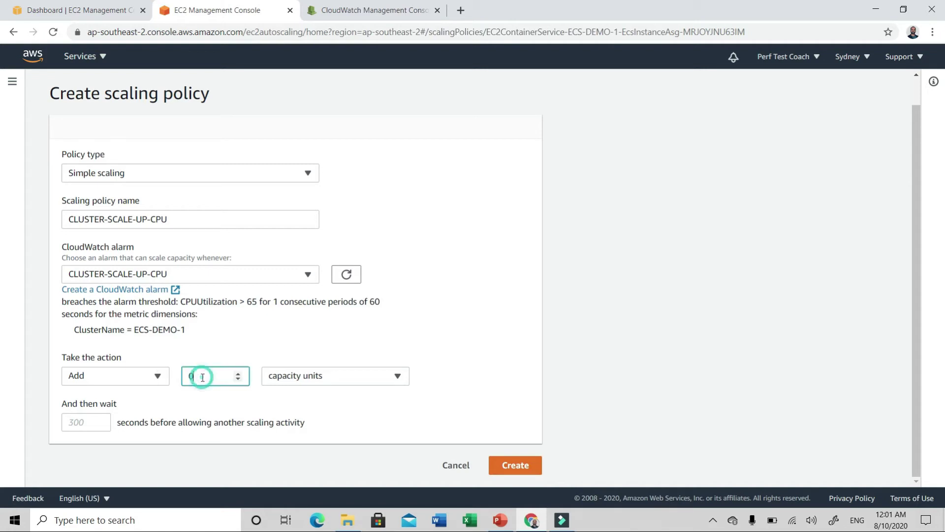
key(BackSpace)
text(1)
click(92, 446)
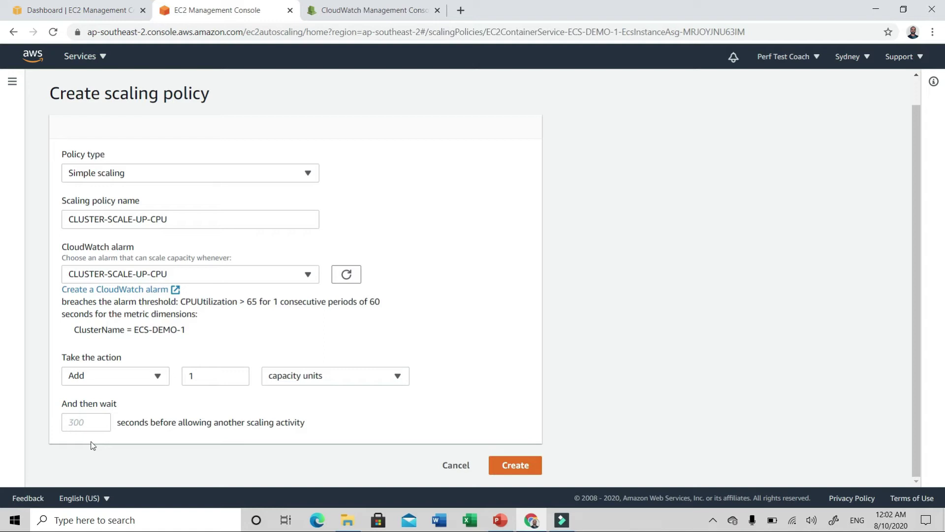
- Set the wait before another scaling activity to 30 seconds and create the scaling policy
click(85, 423)
text(30)
click(95, 443)
click(90, 438)
click(532, 470)
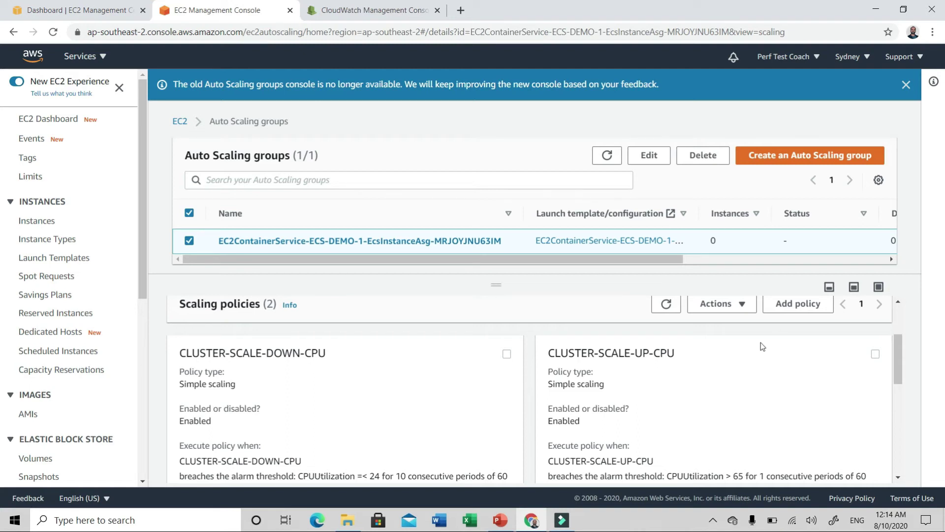
- Add another scaling policy of type Simple scaling to the Auto Scaling group, named CLUSTER-SCALE-UP-MEMORY
click(795, 303)
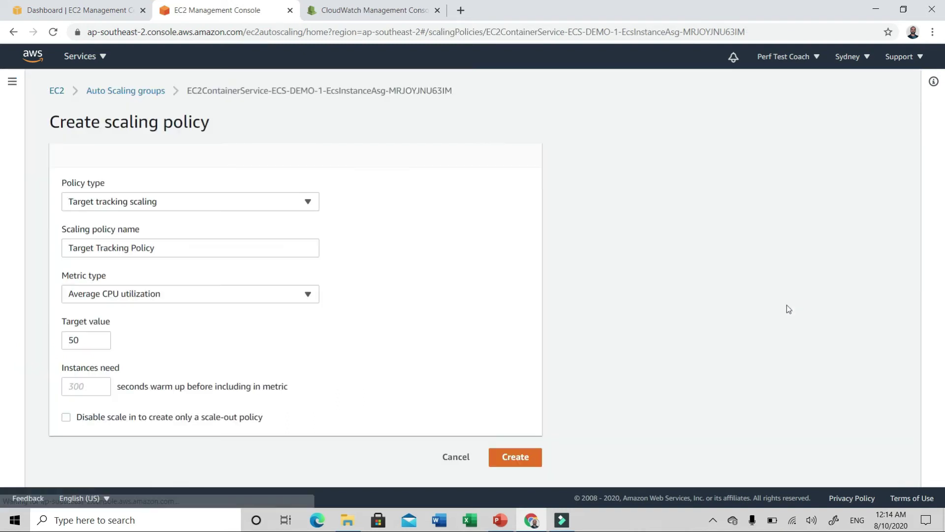
click(302, 203)
click(200, 263)
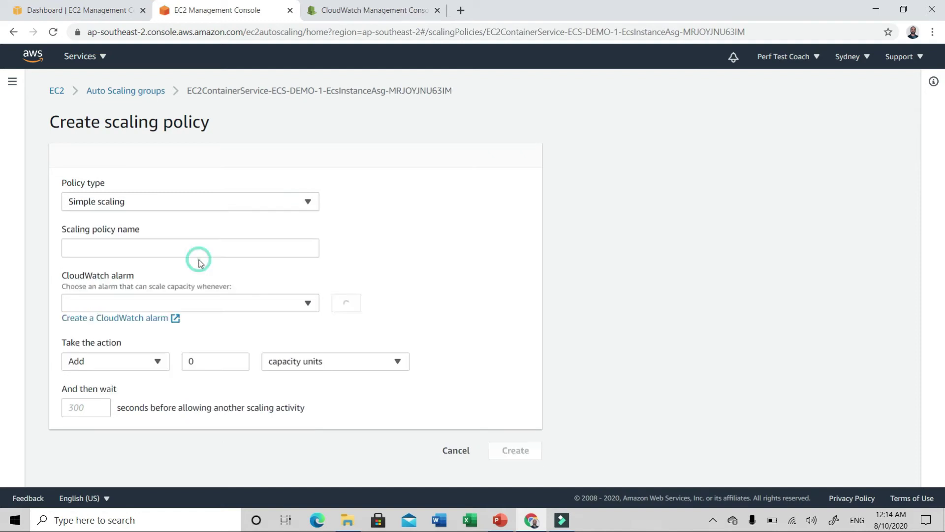
click(157, 249)
text(CLUSTER-SCALE-UP-MEMORY)
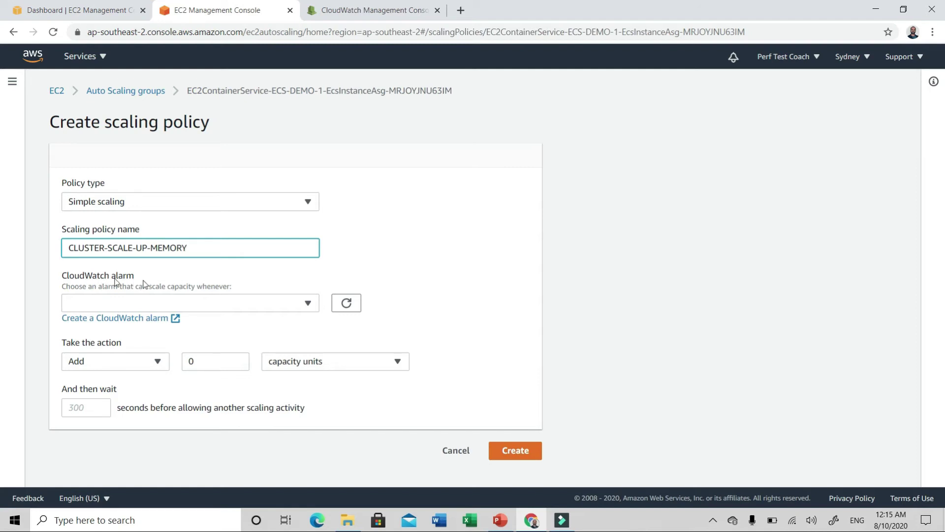
- Start a new CloudWatch alarm for this policy using the ECS cluster metric MemoryUtilization of ECS-DEMO-1
click(129, 320)
click(235, 228)
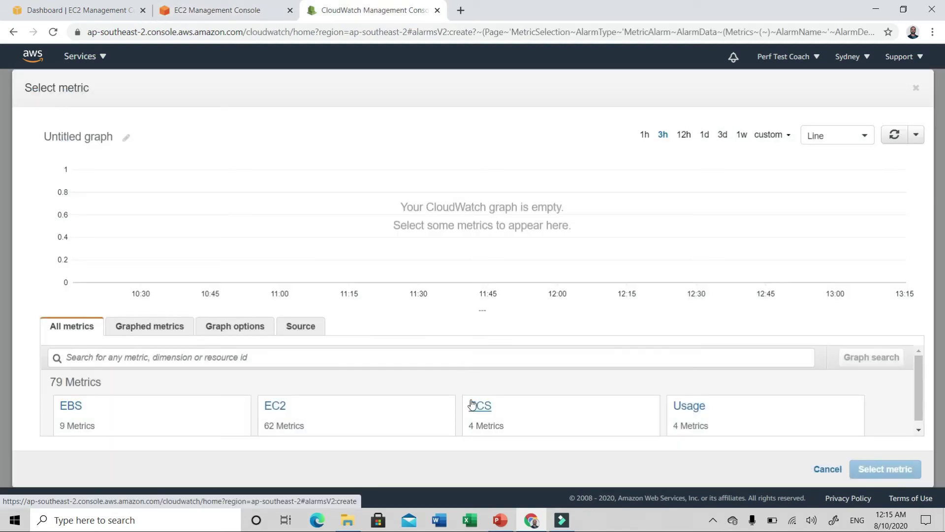
click(473, 403)
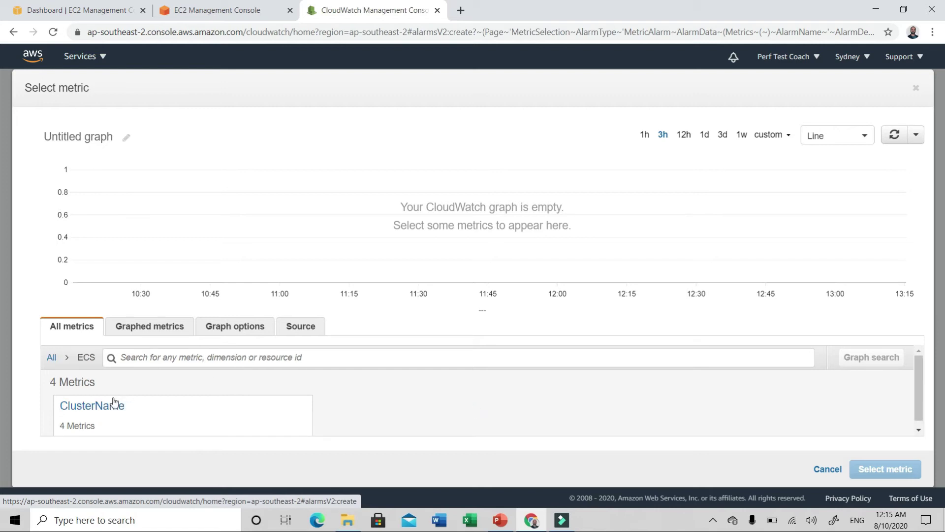
click(100, 408)
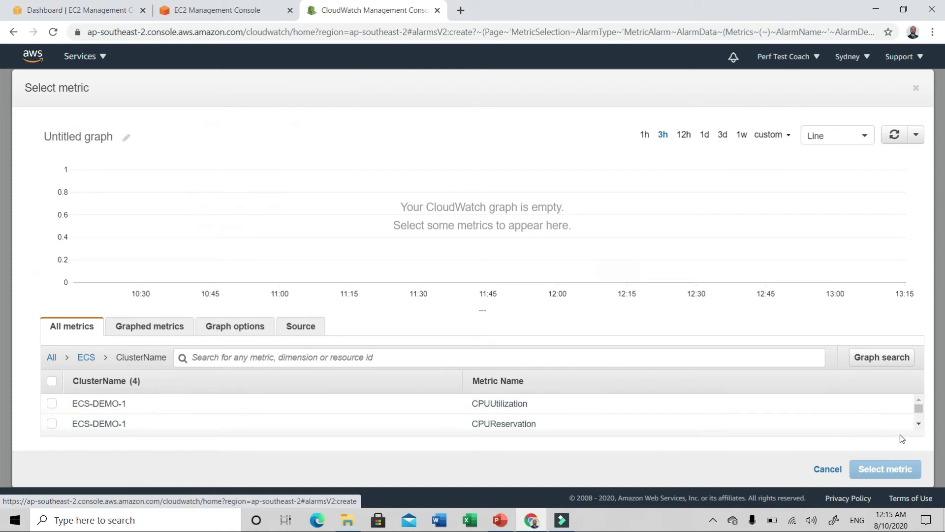
click(919, 424)
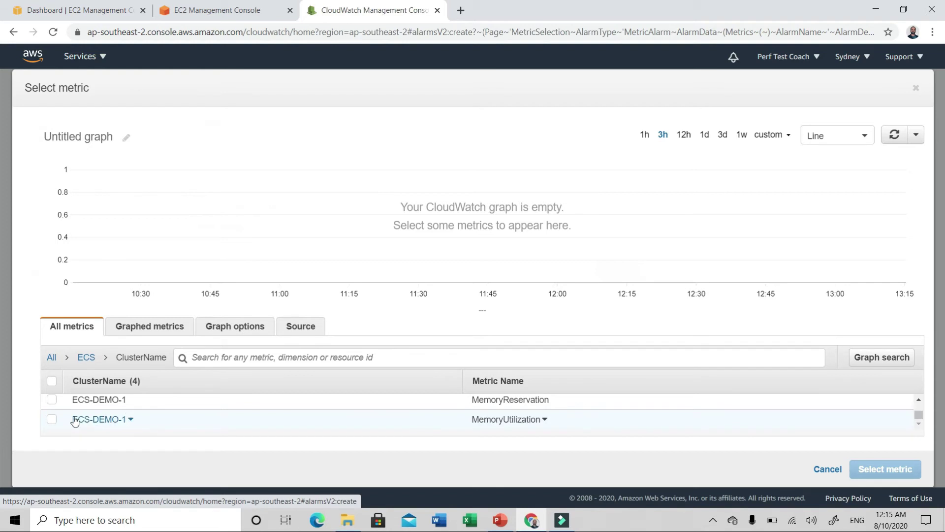
click(53, 420)
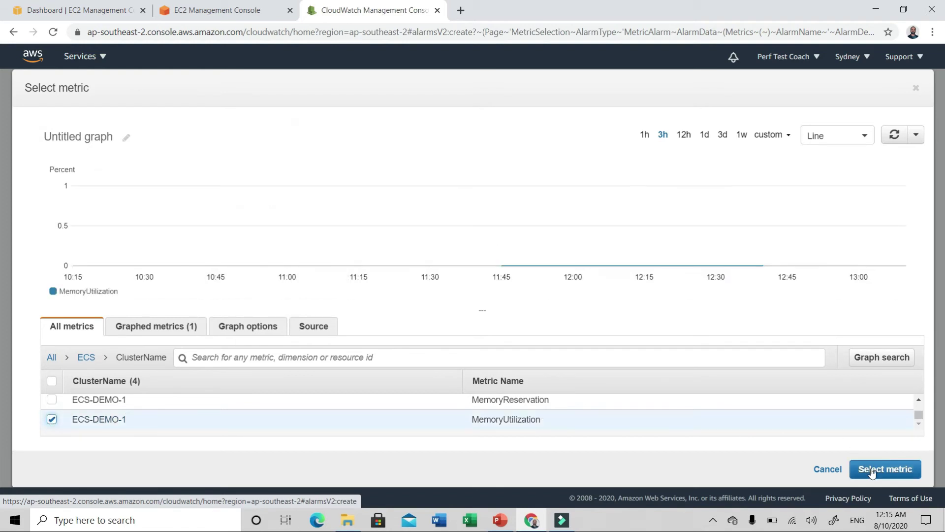
click(872, 470)
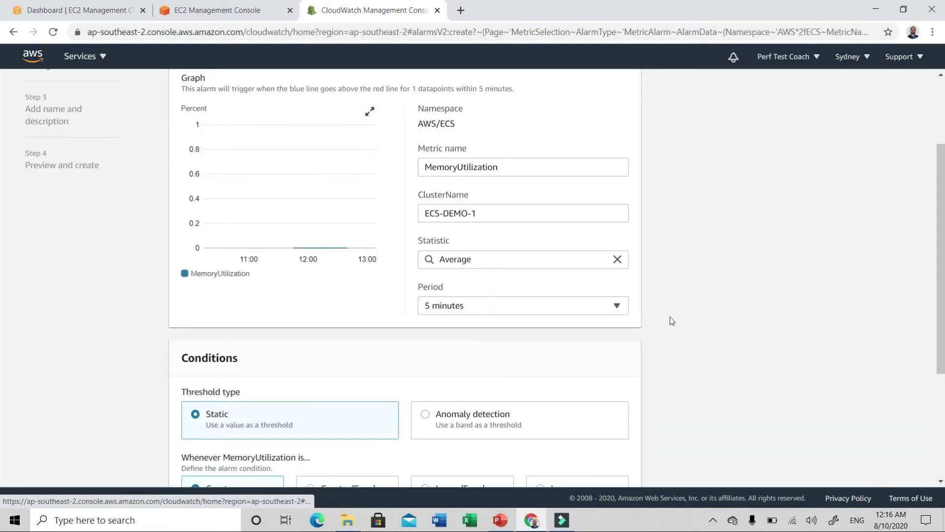
- Set the metric period to 1 minute, trigger the alarm when MemoryUtilization is greater than 75, and expand the additional configuration
click(617, 308)
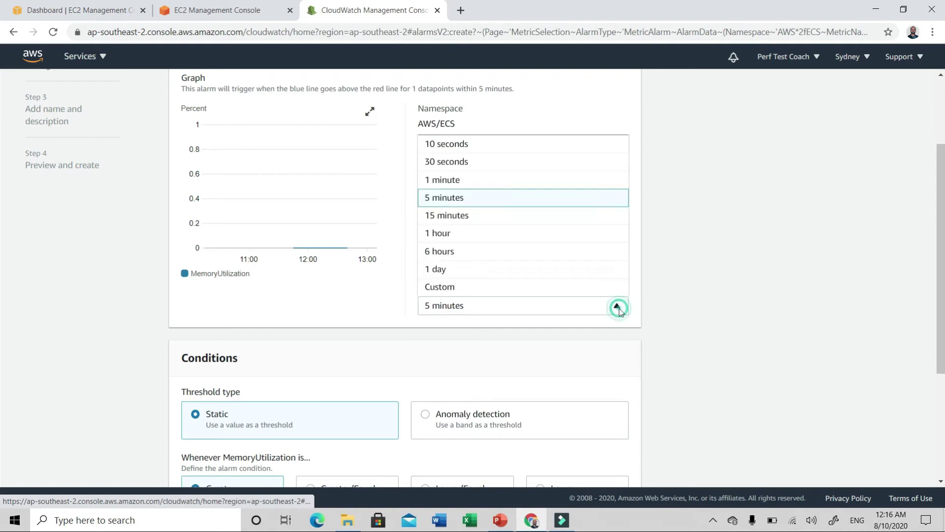
click(507, 179)
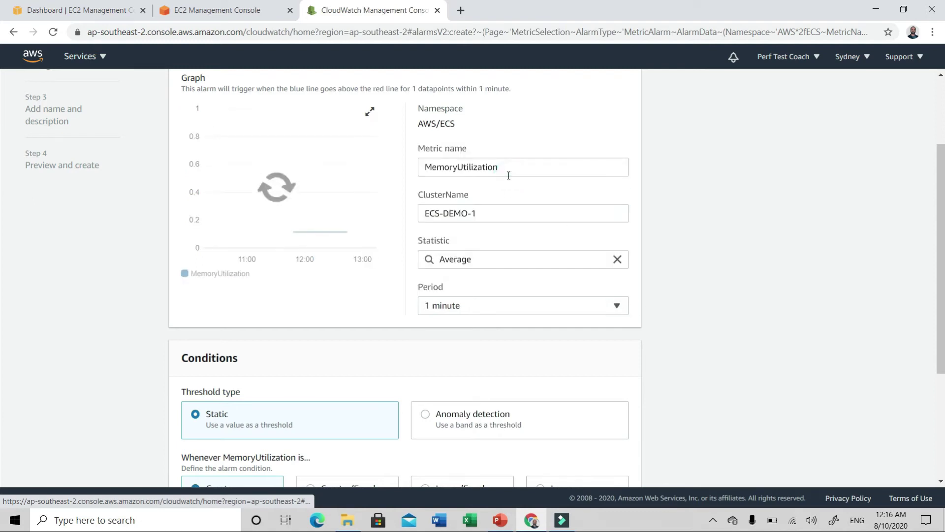
scroll(675, 308, down, 3)
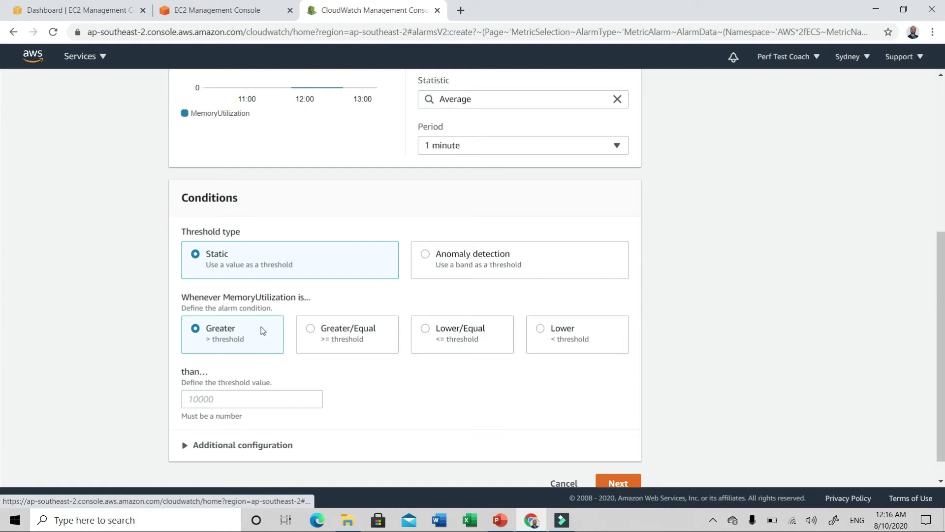
click(225, 397)
text(75)
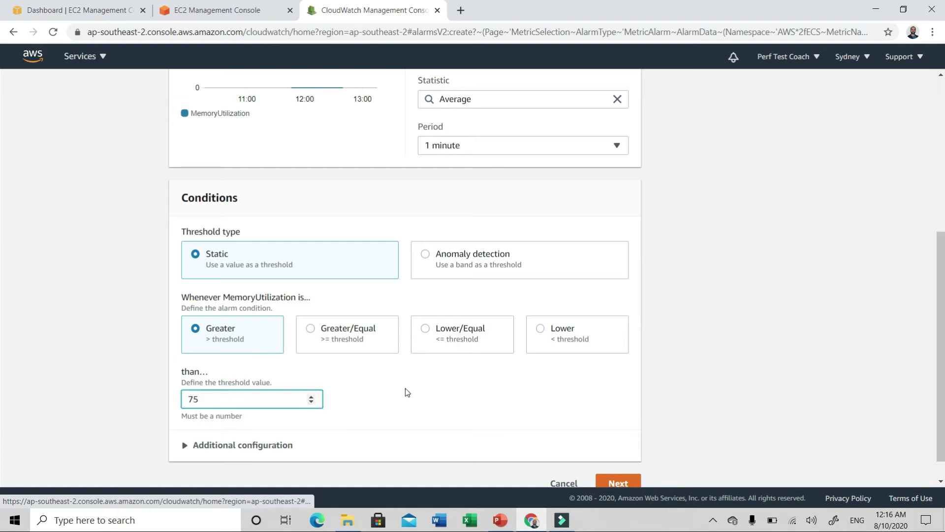
scroll(406, 392, down, 1)
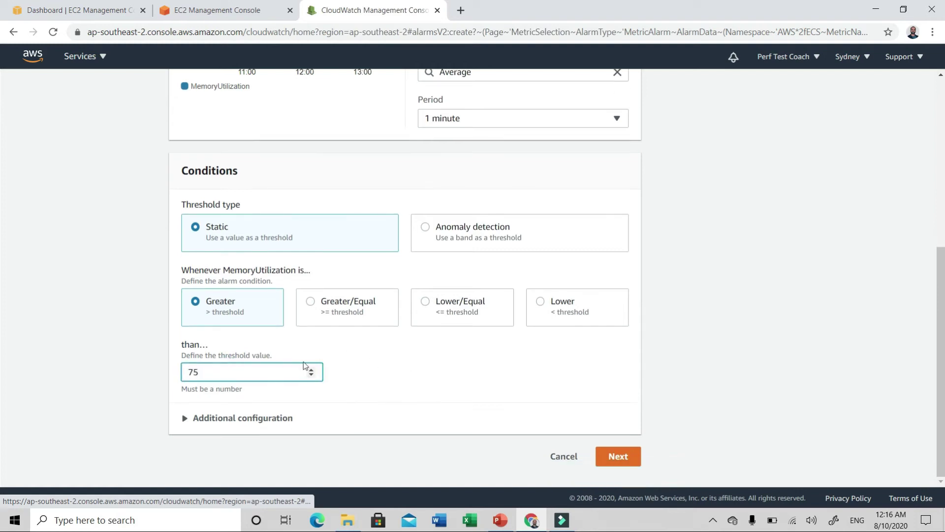
click(186, 418)
scroll(420, 404, down, 2)
click(198, 362)
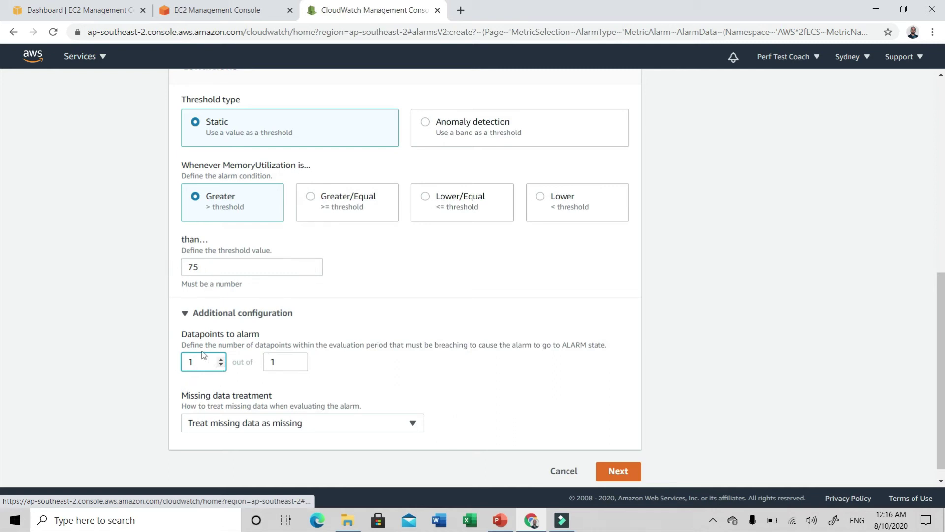
- Continue to the memory alarm's actions, remove the notification and proceed to its name and description
click(634, 475)
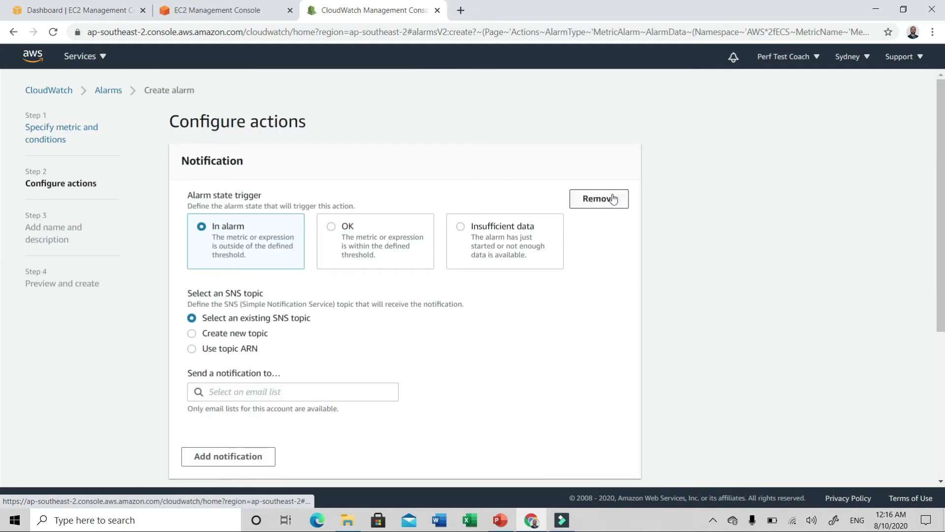
click(614, 198)
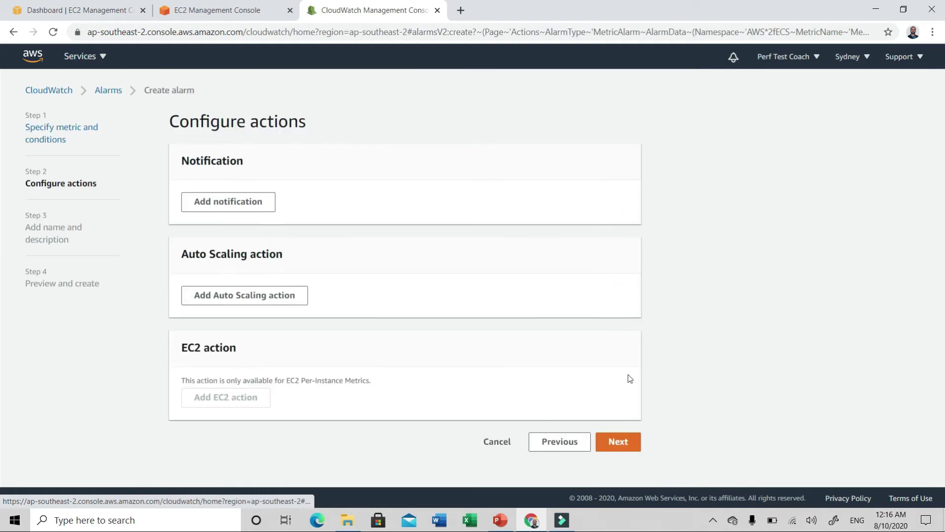
click(636, 447)
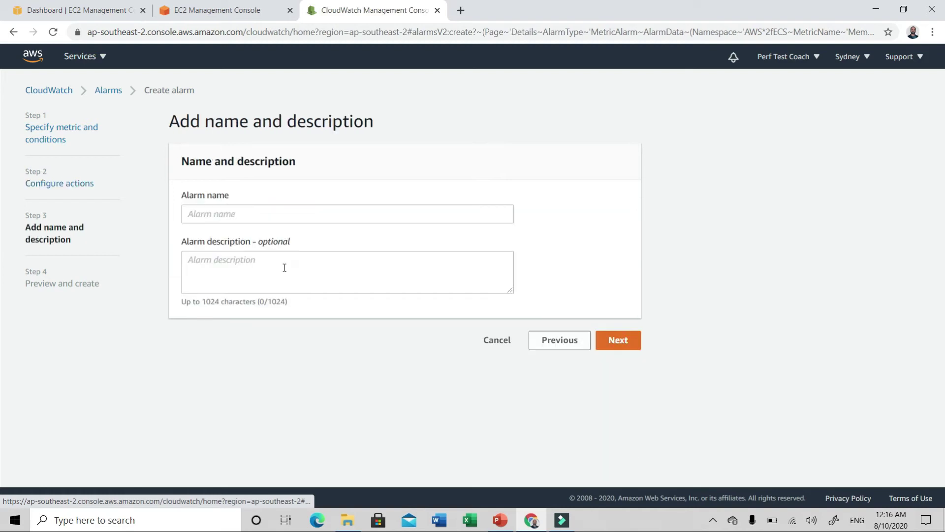
- Name the alarm CLUSTER-SCALE-UP-MEMORY with description "To scale up EC2 based on Memory" and create it
click(237, 212)
text(CLUSTER-SCALE-UP-MEMORY)
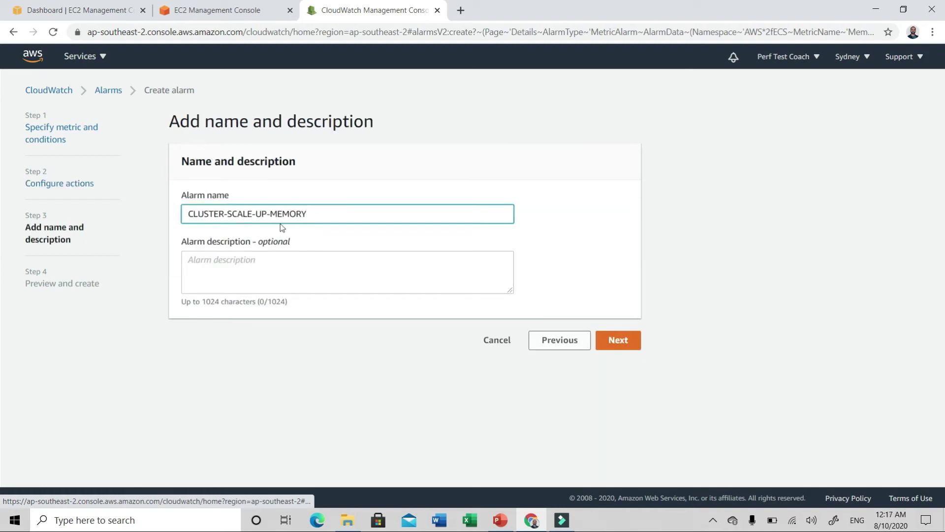
click(243, 260)
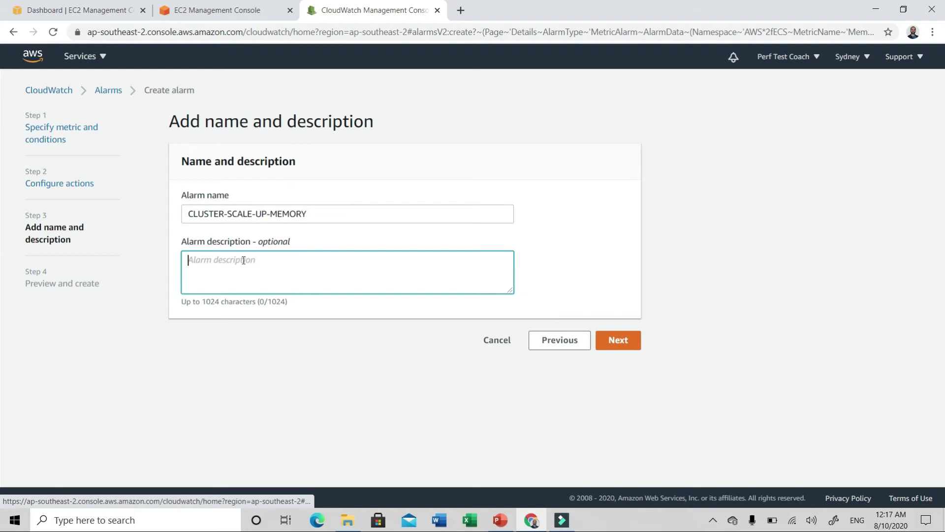
text(To scale up EC2 based on Memory)
drag(185, 260, 344, 258)
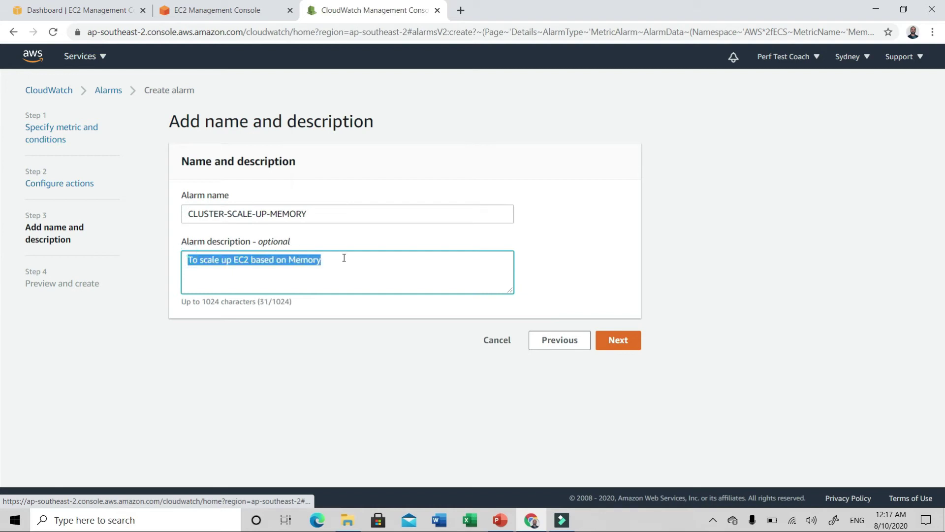
click(621, 341)
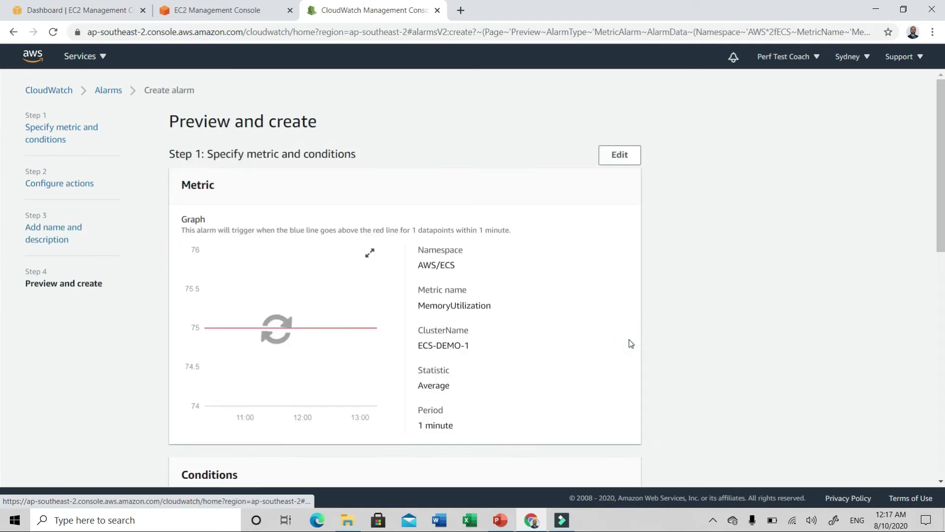
scroll(643, 325, down, 10)
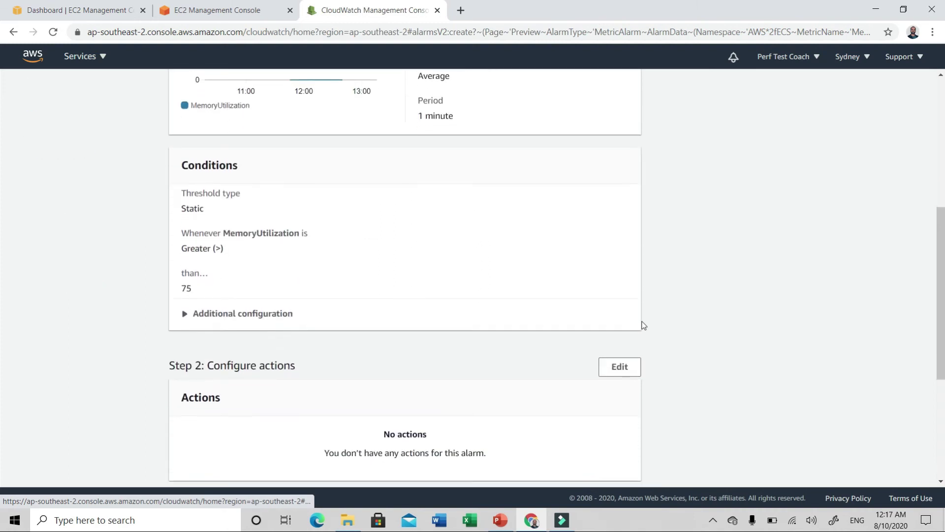
click(615, 464)
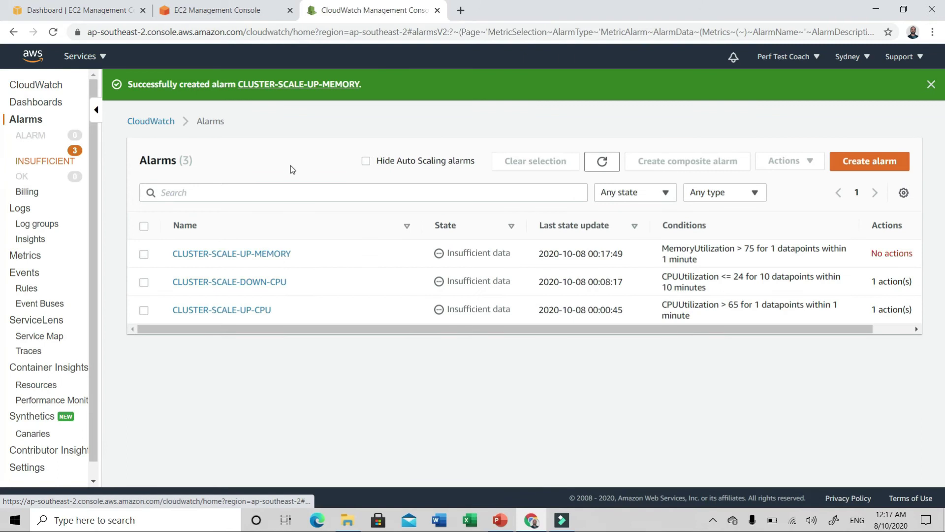
- Return to the scaling policy form, refresh the CloudWatch alarms and assign the CLUSTER-SCALE-UP-MEMORY alarm to the policy
click(217, 11)
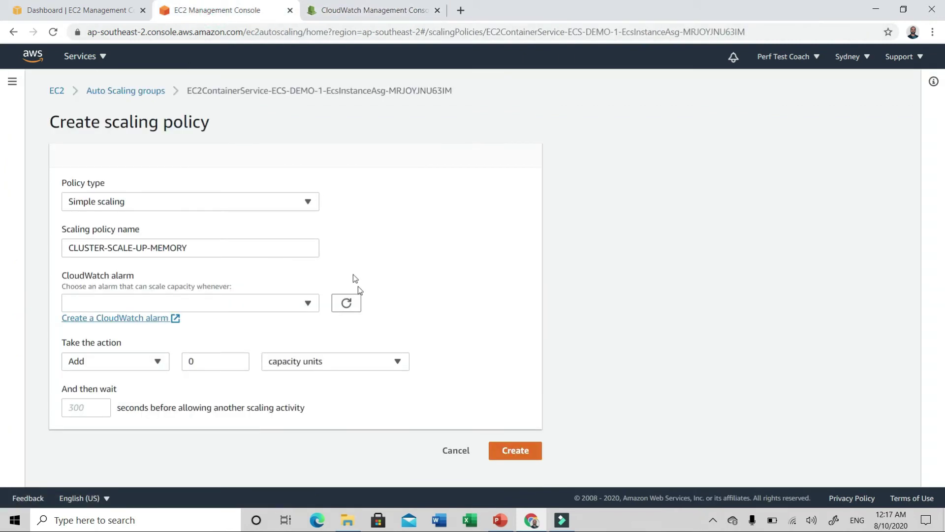
click(347, 304)
click(304, 303)
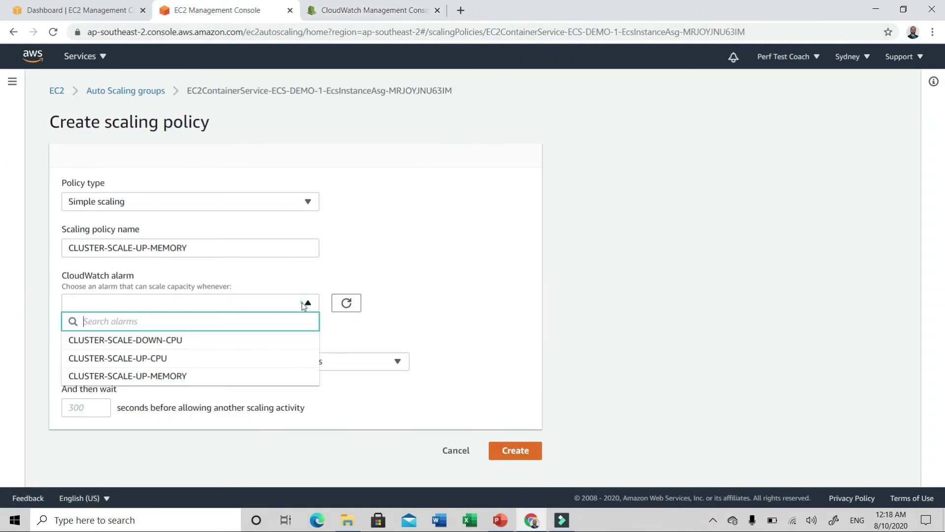
click(149, 379)
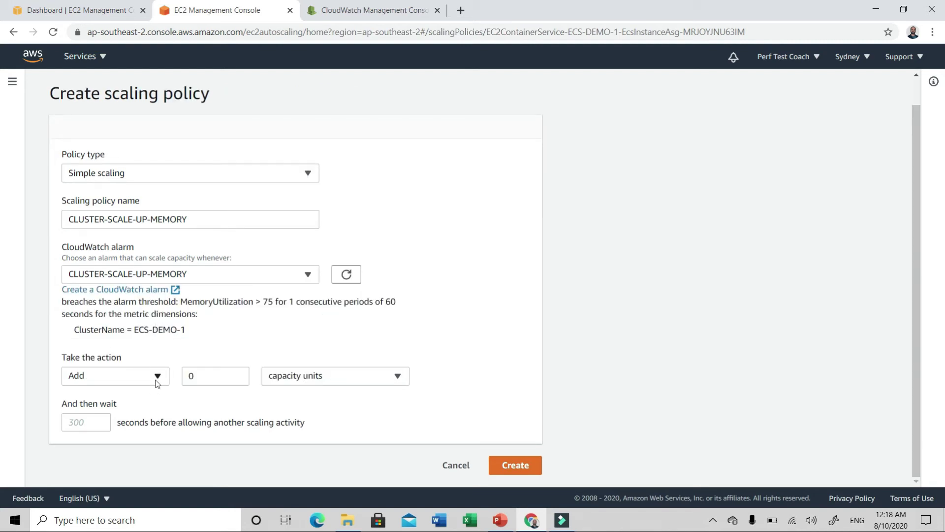
- Make the policy add 1 capacity unit with a wait of 30 seconds, and create it
click(202, 376)
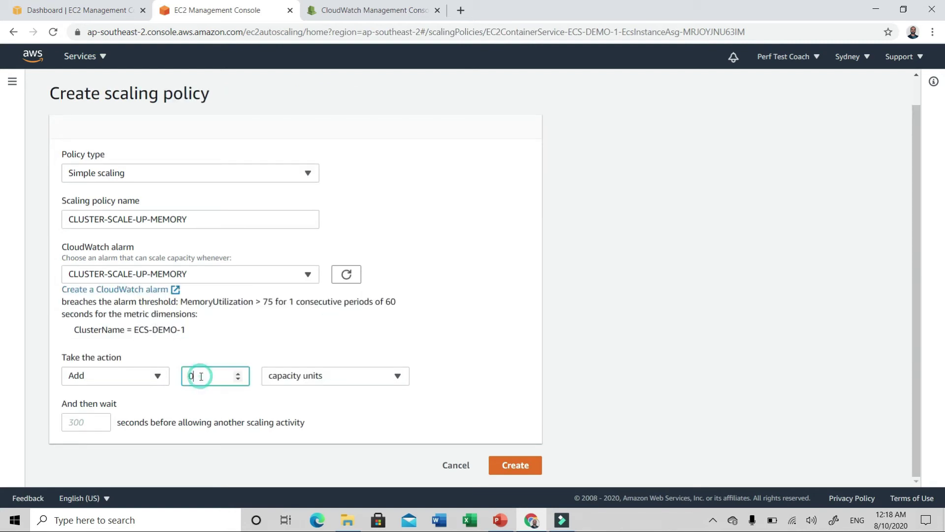
click(89, 427)
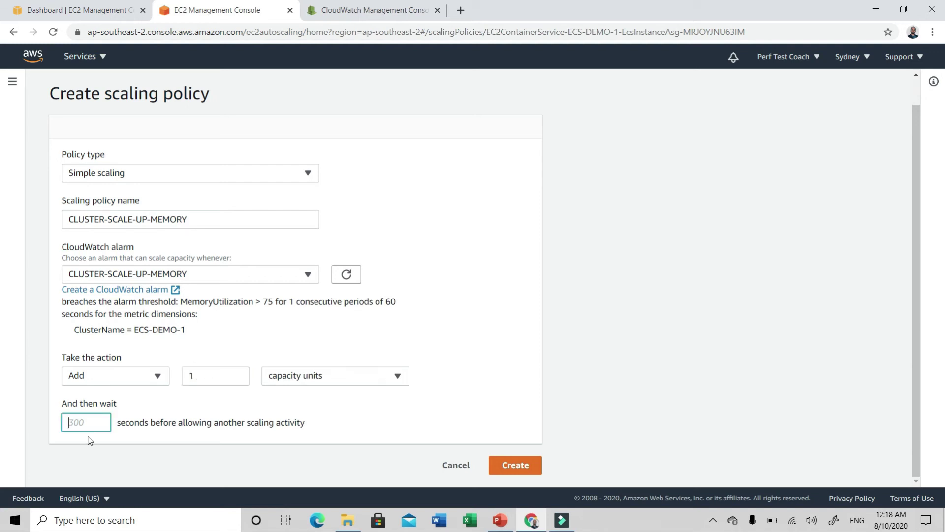
text(30)
click(524, 466)
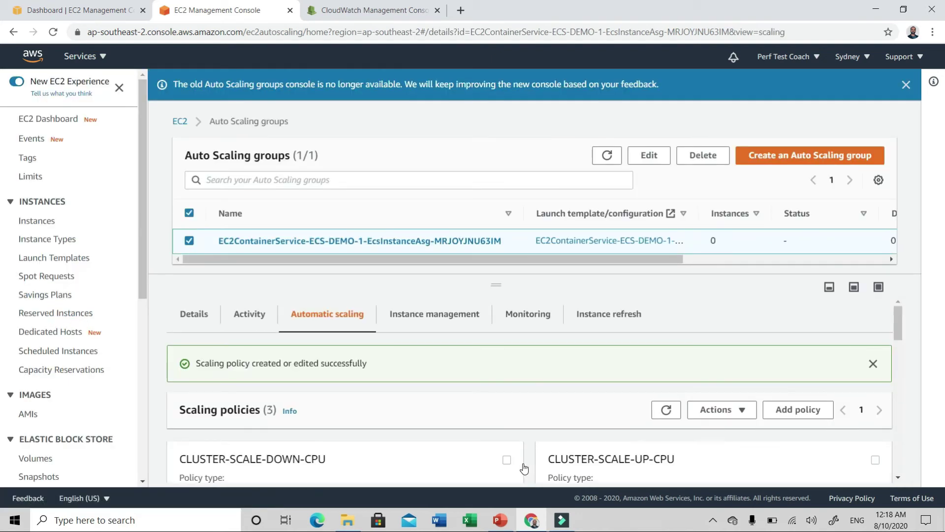
- Add another scaling policy of type Simple scaling to the Auto Scaling group, named CLUSTER-SCALE-DOWN-MEMORY
scroll(284, 352, down, 7)
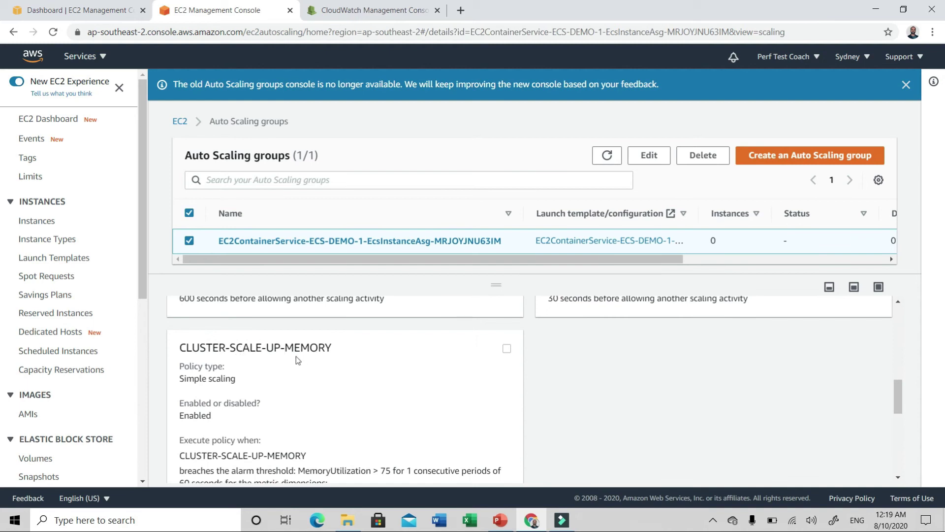
scroll(619, 375, up, 8)
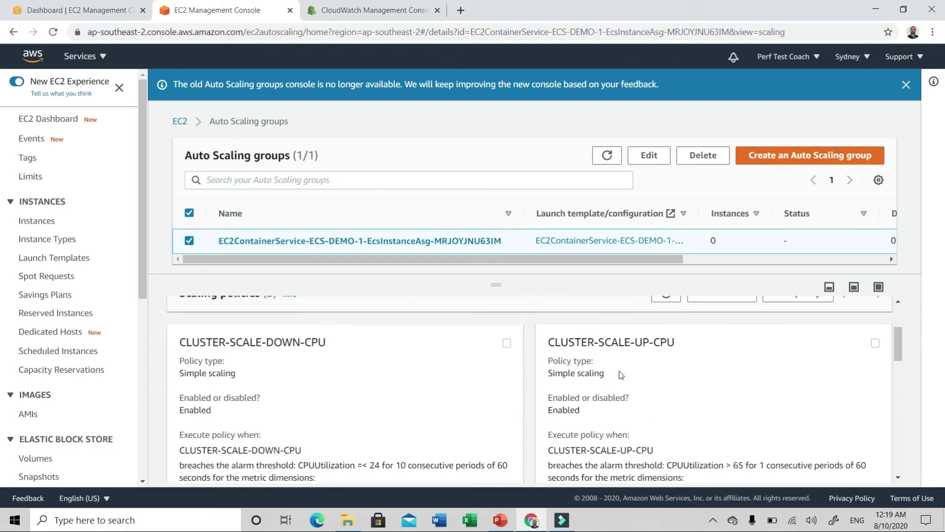
click(780, 411)
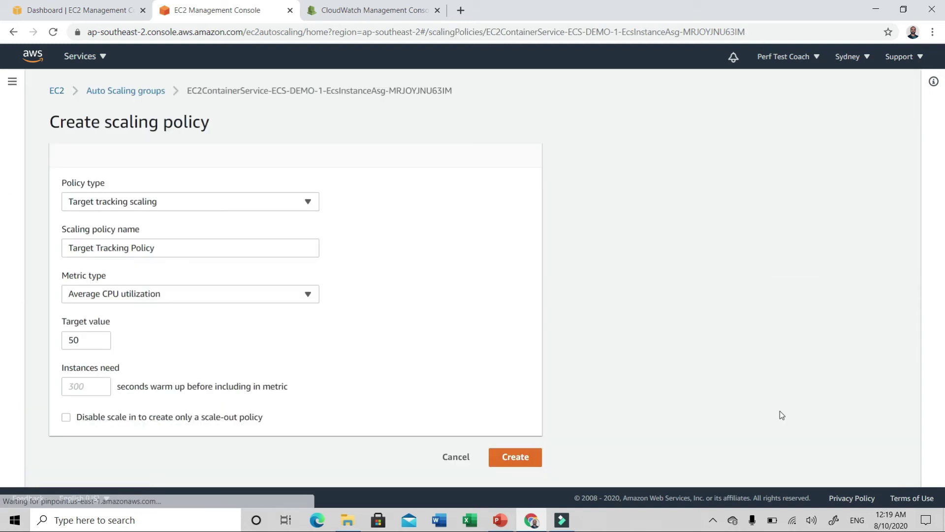
click(295, 202)
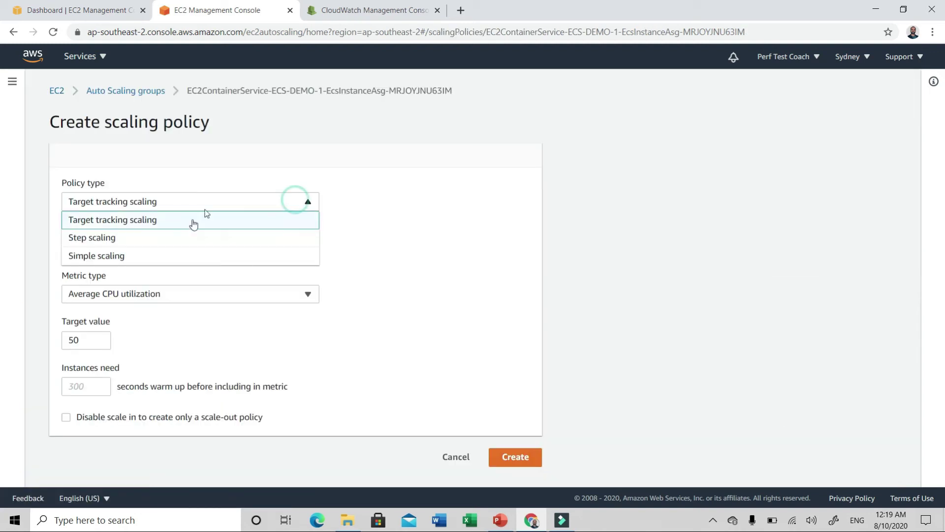
click(166, 260)
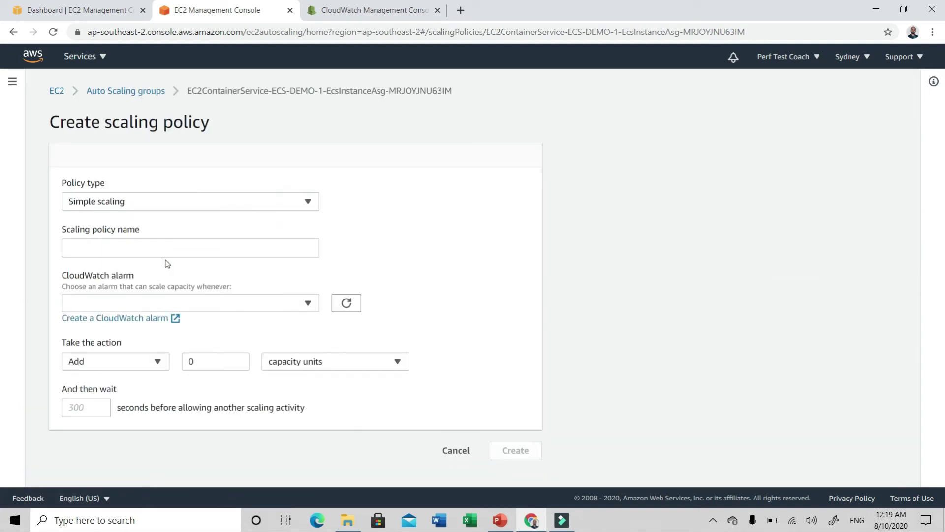
click(129, 250)
text(CLUSTER-SCALE-DOWN-MEMORY)
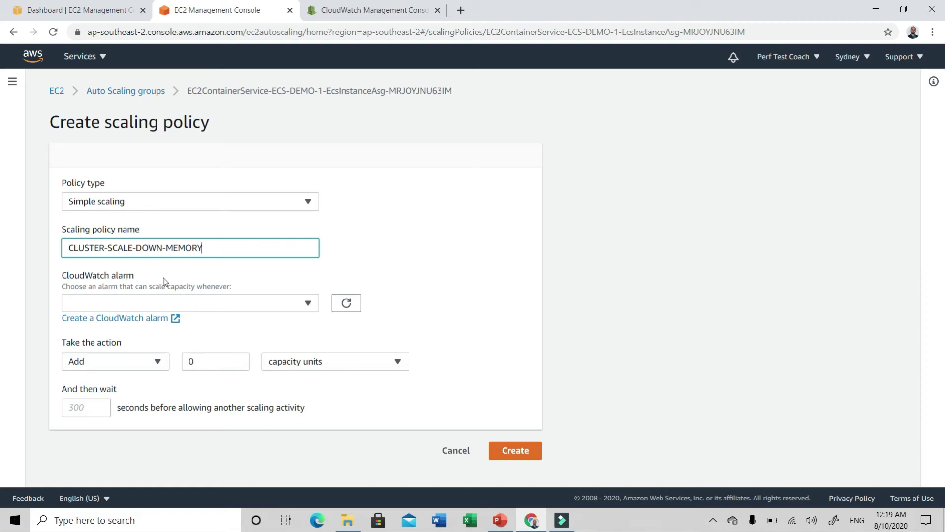
- Start a new CloudWatch alarm for the scale-down policy using the ECS cluster metric MemoryUtilization of ECS-DEMO-1
click(149, 327)
click(231, 227)
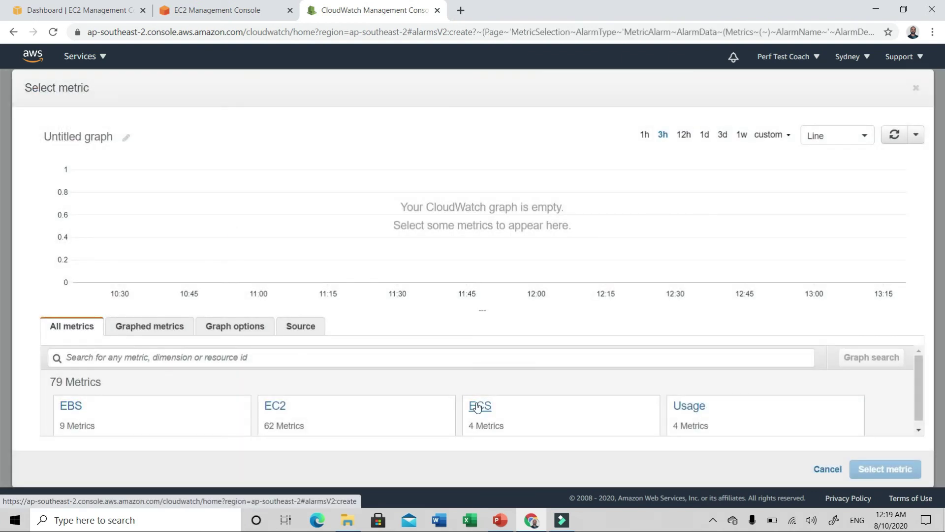
click(478, 407)
click(97, 408)
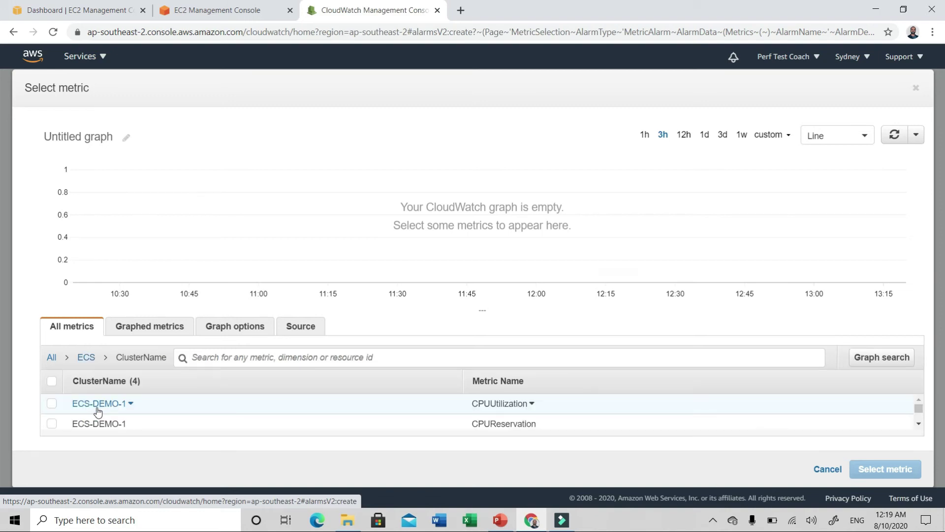
click(919, 423)
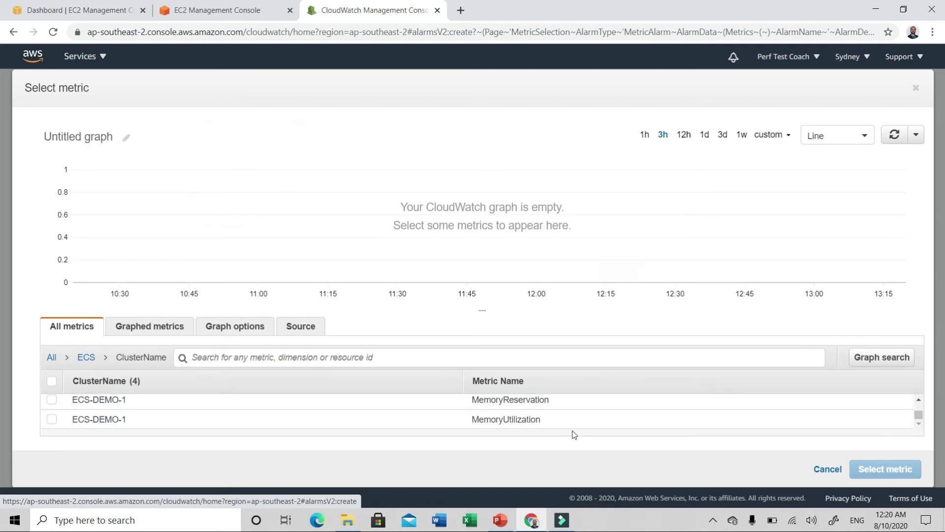
click(51, 419)
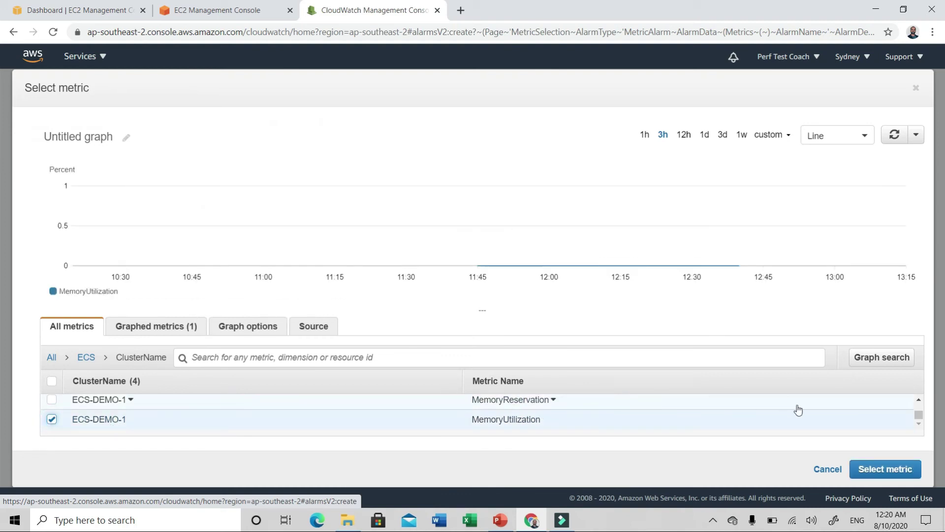
click(876, 470)
- Set the metric period to 1 minute and trigger the alarm when MemoryUtilization is lower than or equal to 30
scroll(796, 373, down, 2)
click(618, 347)
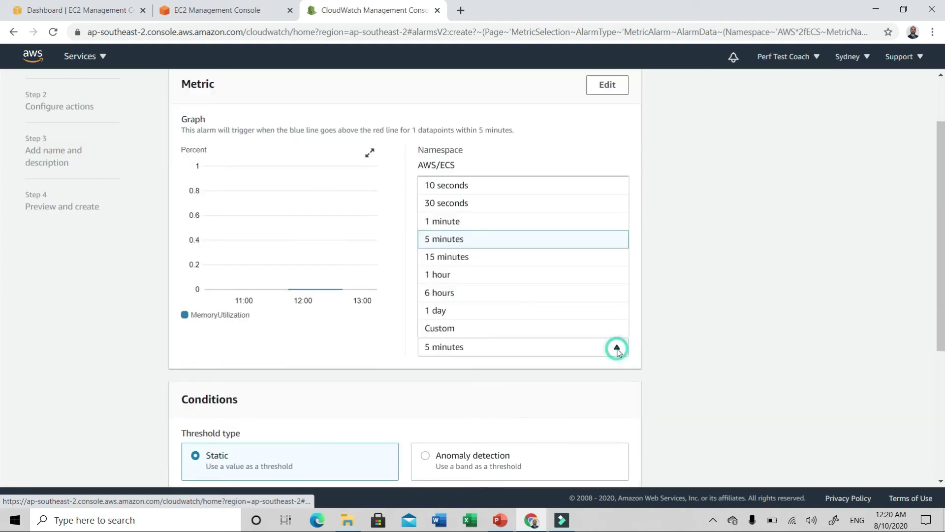
click(496, 226)
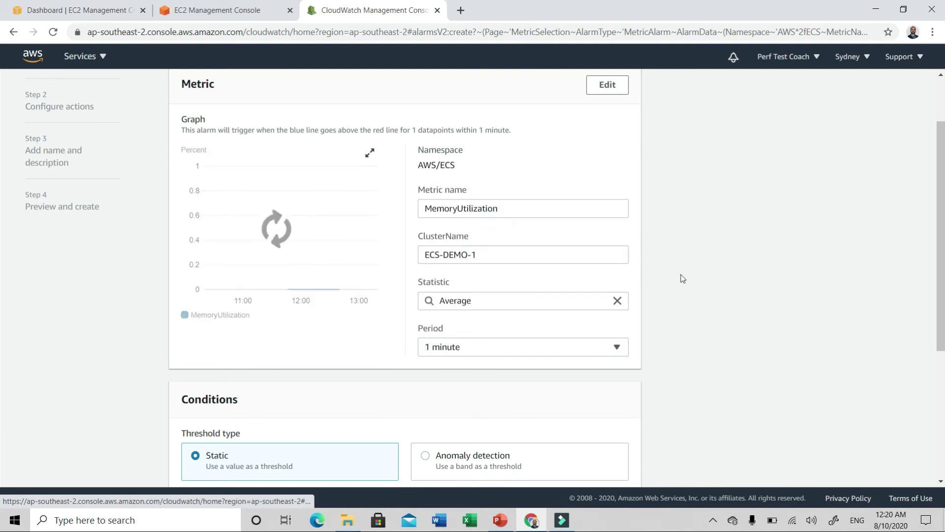
scroll(444, 358, down, 5)
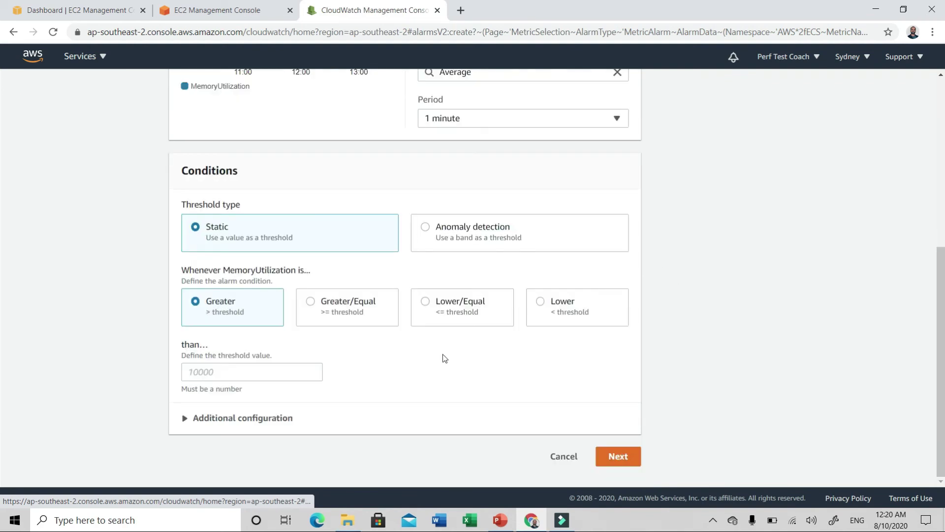
click(426, 303)
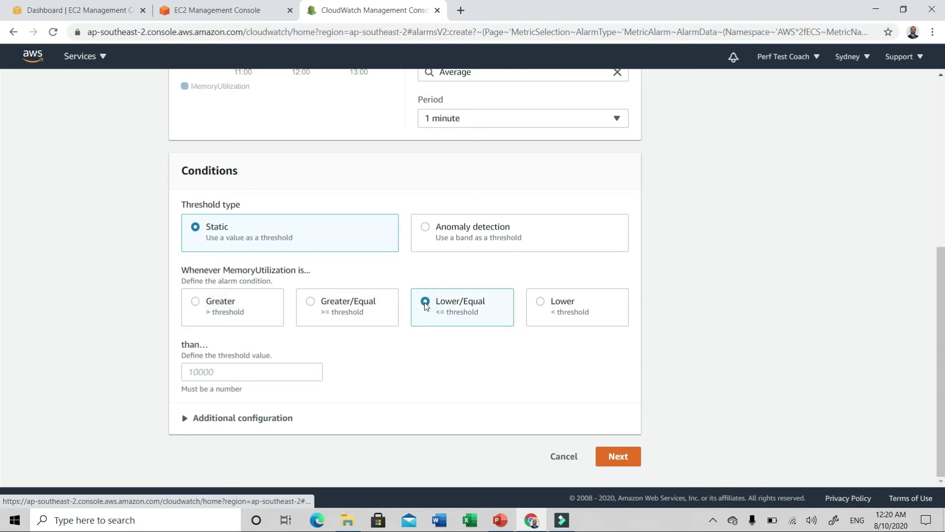
click(209, 371)
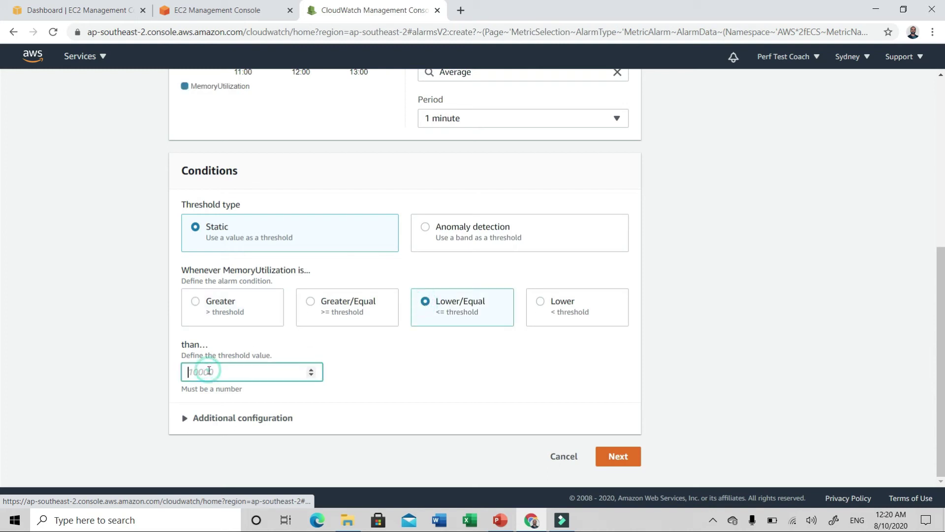
text(30)
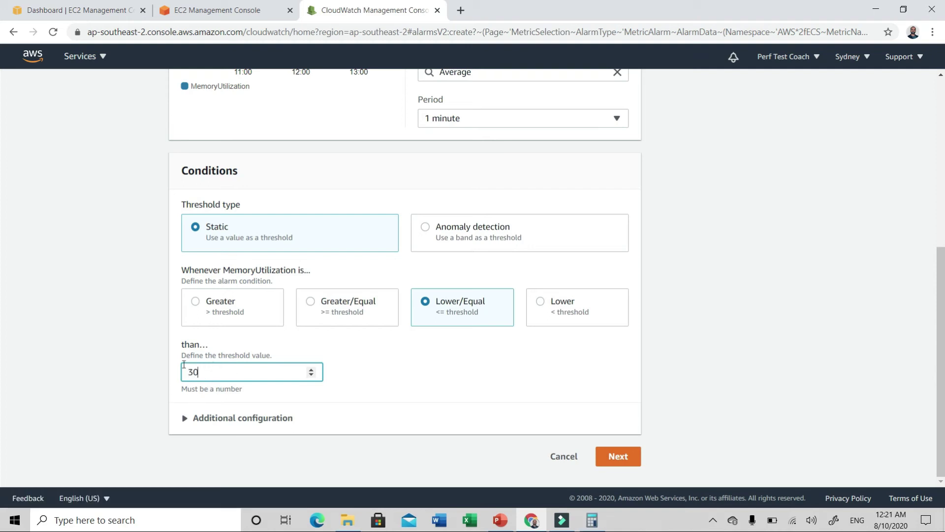
- Expand the alarm's additional configuration and set the datapoints to alarm to 10 out of 10
click(184, 420)
scroll(368, 406, down, 1)
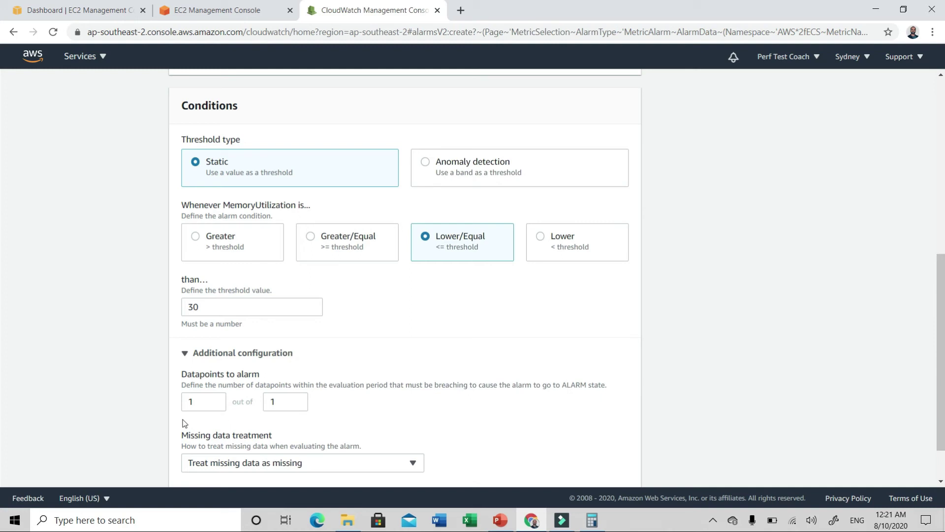
click(200, 401)
text(0)
click(326, 403)
scroll(631, 394, down, 2)
- Continue to the scale-down alarm's actions, remove the notification and proceed to its name and description
click(631, 456)
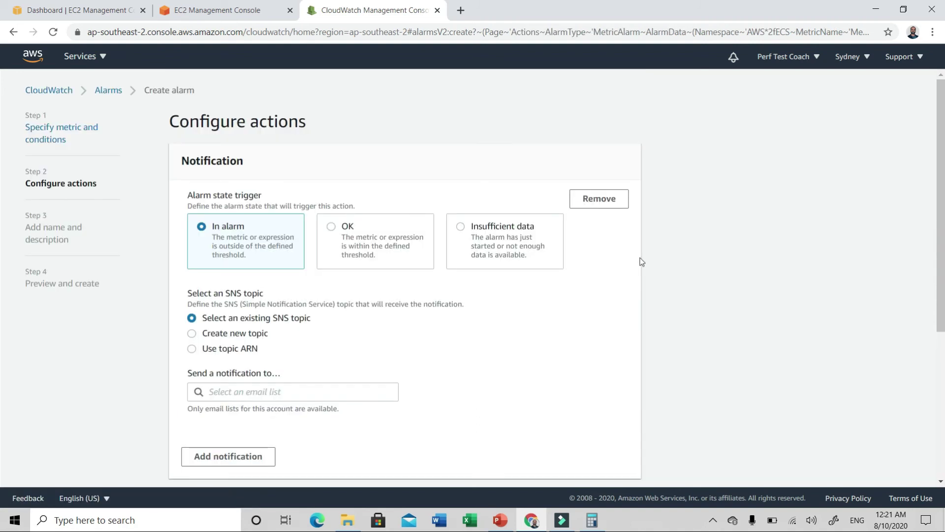
click(622, 202)
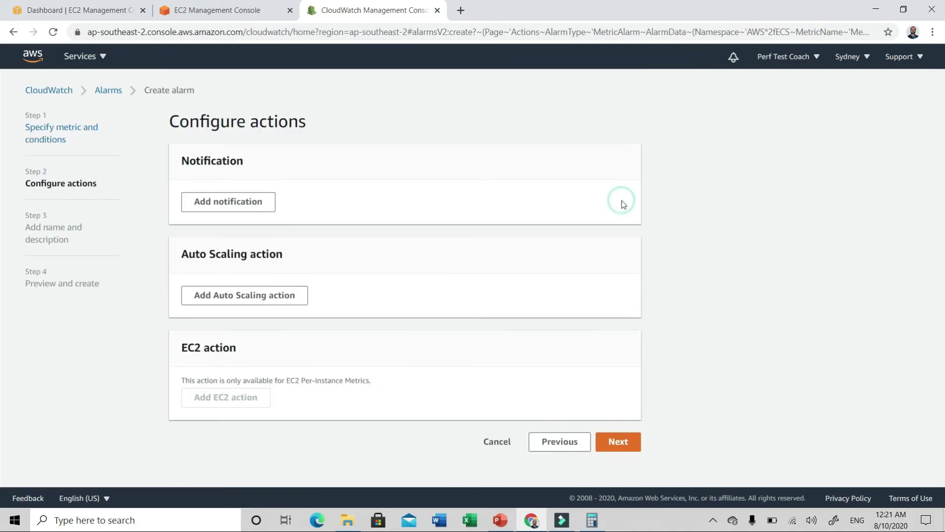
click(629, 446)
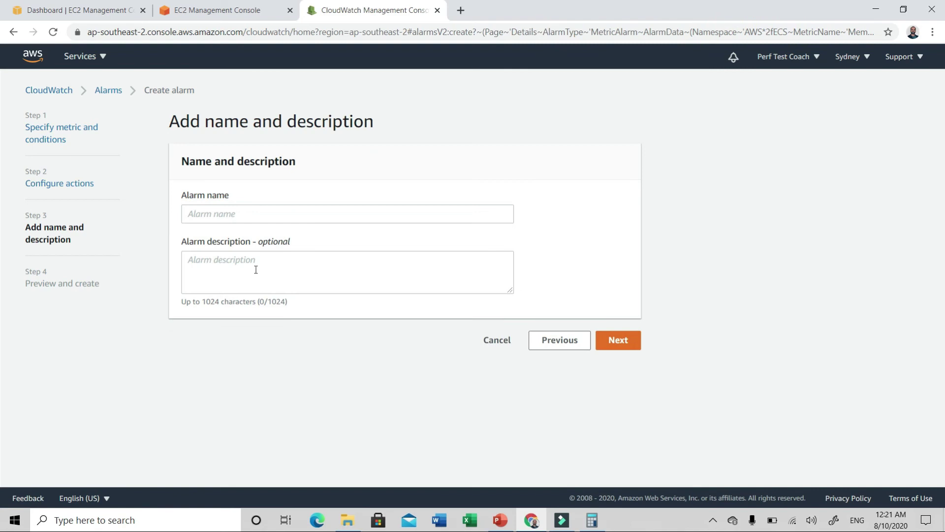
- Name the alarm CLUSTER-SCALE-DOWN-MEMORY, describe it as "This is to kill EC2 based on Memory" and continue to the preview
click(222, 214)
text(CLUSTER-SCALE-DOWN-MEMORY)
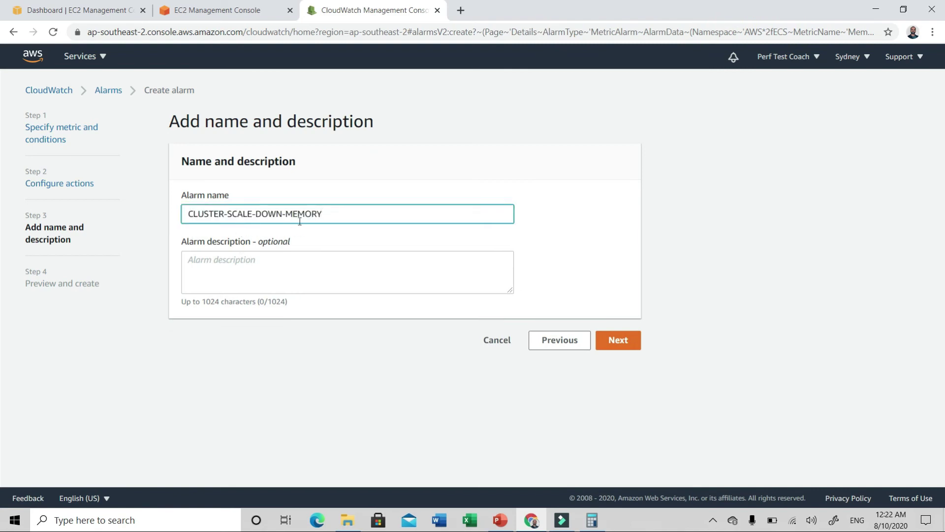
click(216, 264)
text(This is to kill EC2 based on Memory)
drag(190, 260, 348, 257)
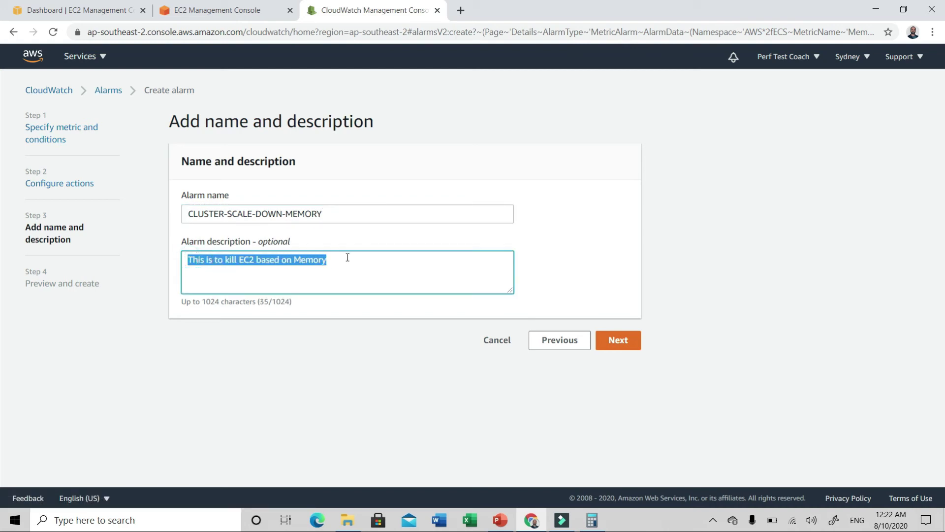
click(635, 344)
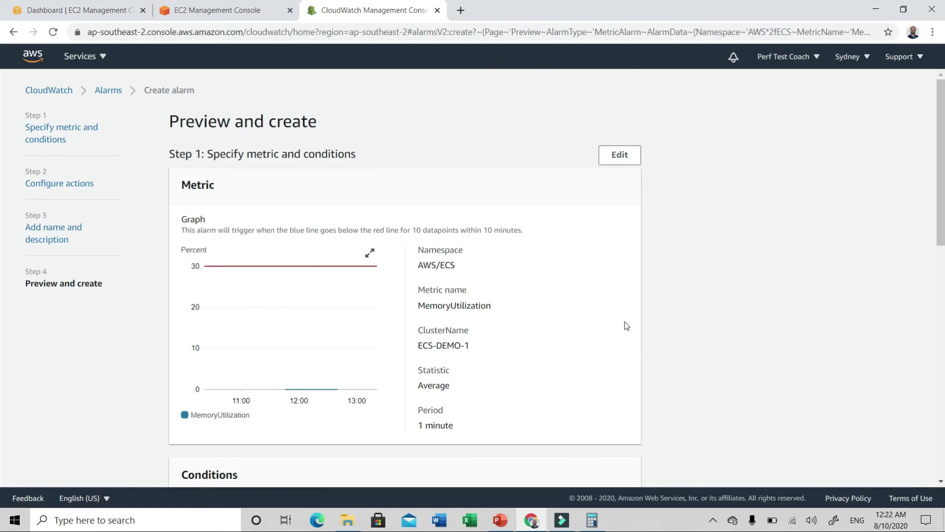
- Create the previewed memory alarm and, back in the EC2 scaling policy form, refresh the alarms and select CLUSTER-SCALE-DOWN-MEMORY as its CloudWatch alarm
scroll(626, 326, down, 10)
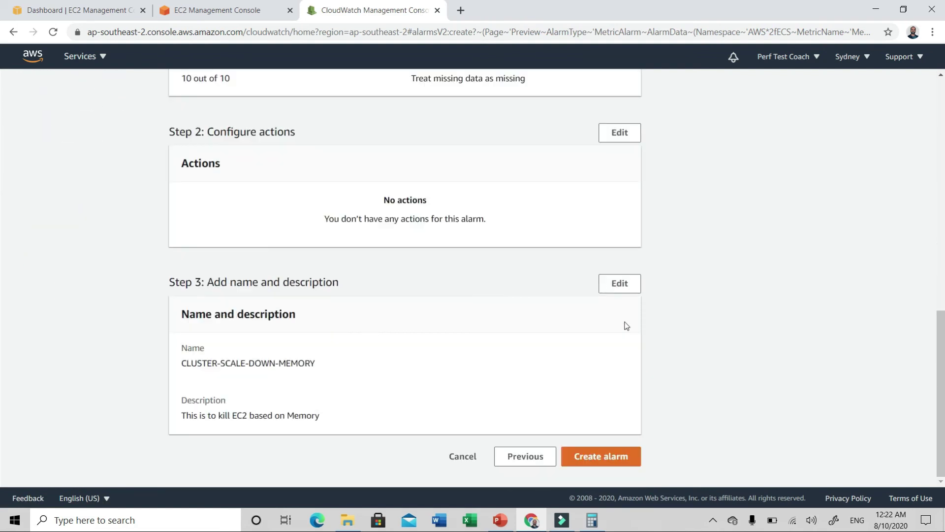
click(591, 460)
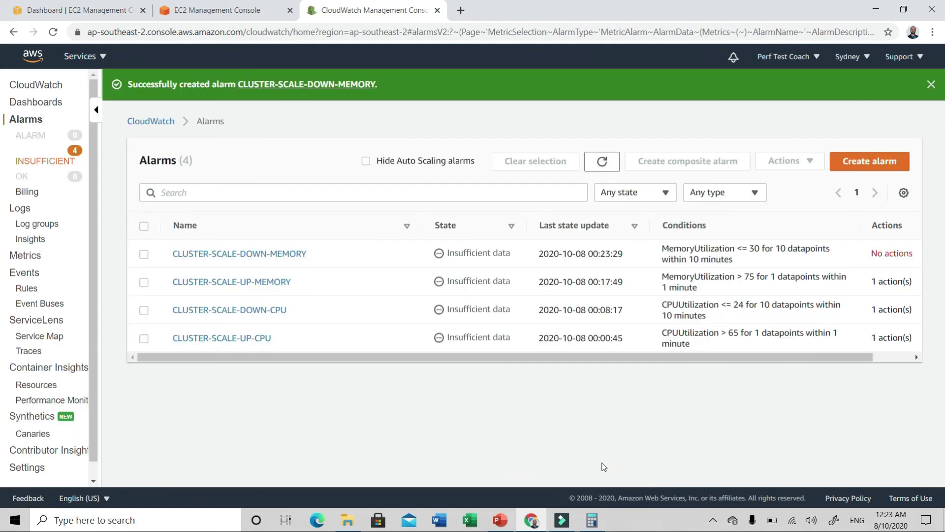
click(210, 6)
click(345, 303)
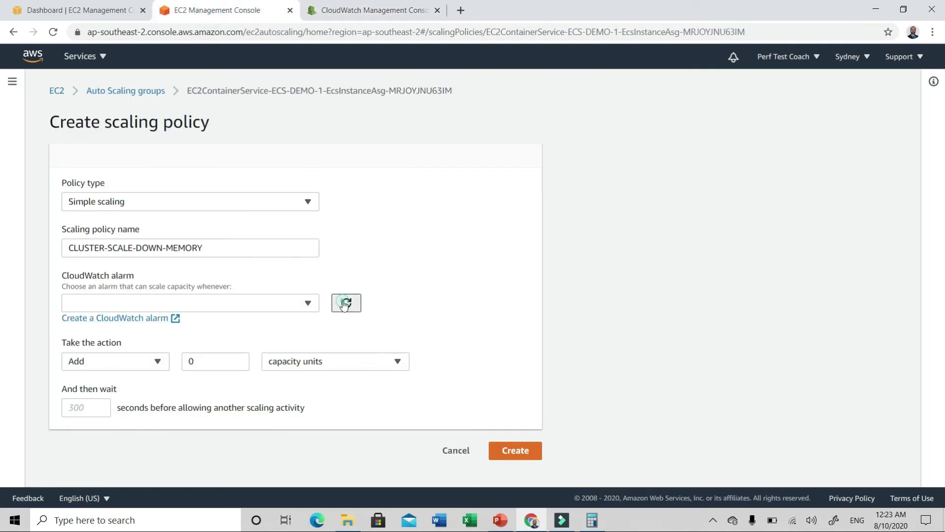
click(309, 302)
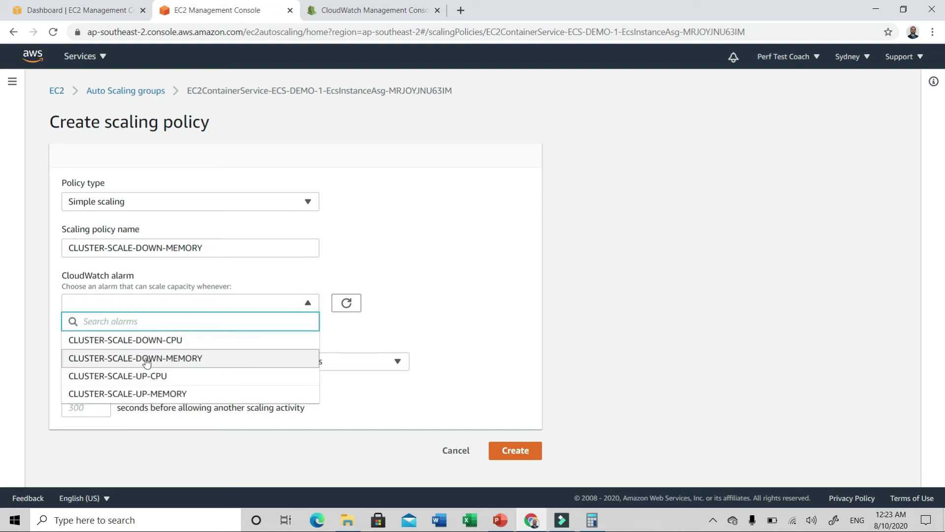
click(165, 359)
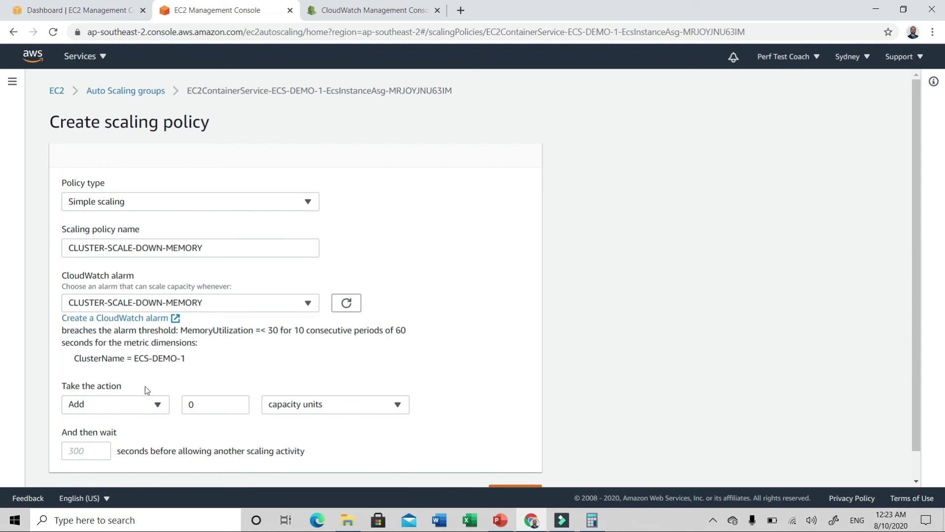
- Set the memory scale-down policy's action to remove 1 capacity unit
click(158, 406)
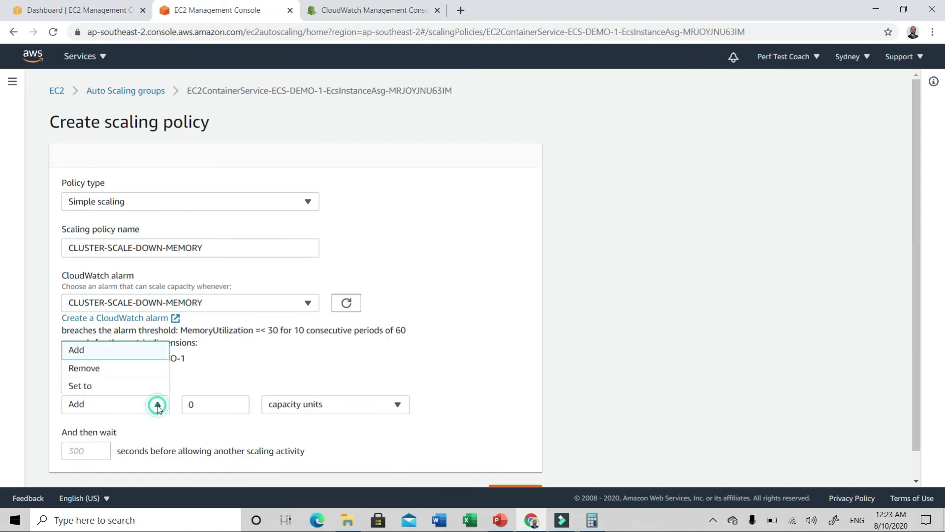
click(123, 374)
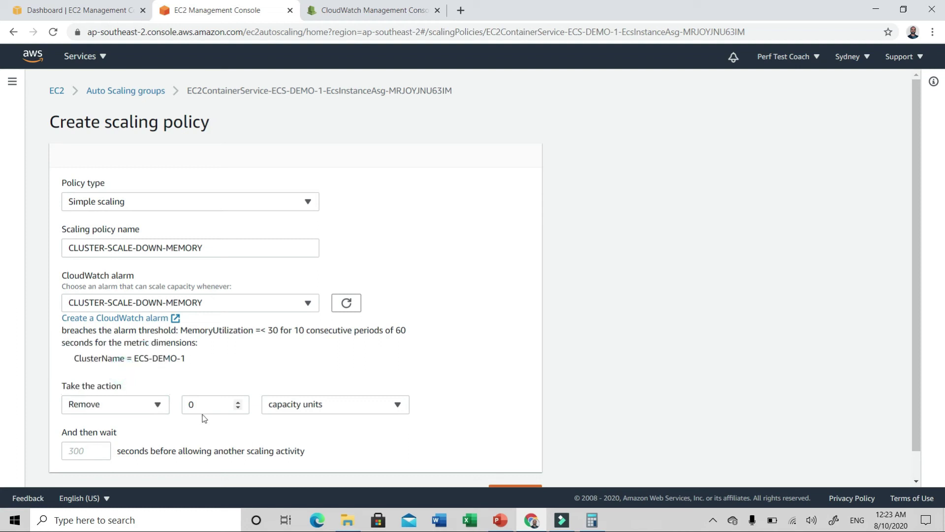
click(202, 402)
key(BackSpace)
text(1)
- Set the wait before another scaling activity to 600 seconds and create the scaling policy
scroll(89, 425, down, 1)
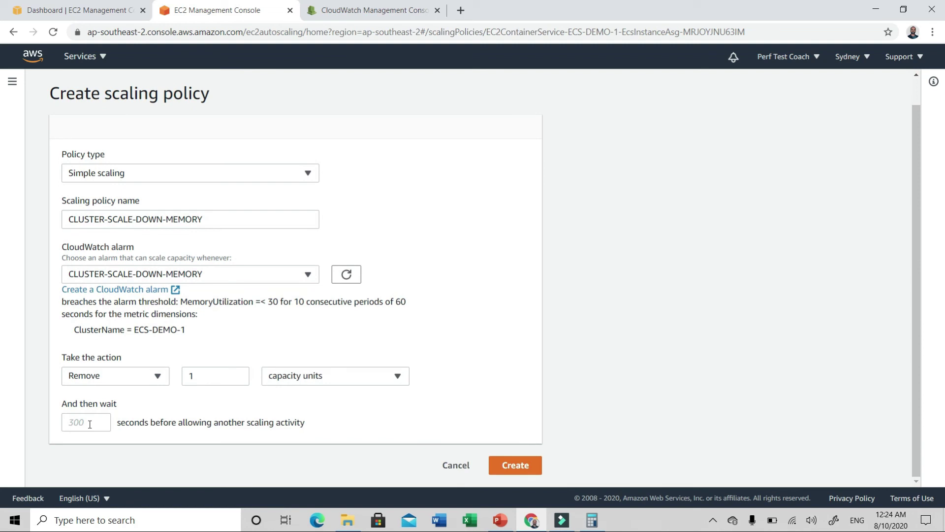
click(89, 424)
text(600)
click(535, 466)
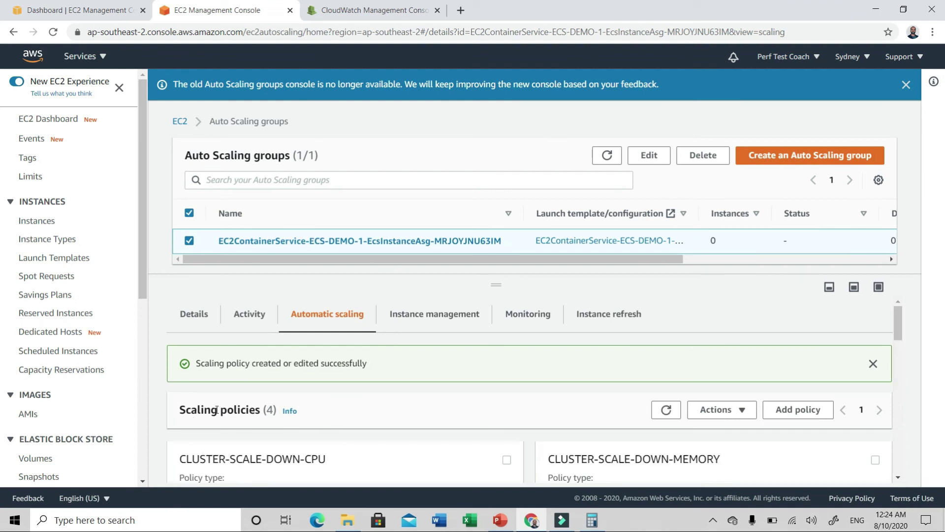
- Edit the ECS-DEMO-1 Auto Scaling group and set both its desired capacity and its minimum capacity to 2
scroll(306, 348, down, 3)
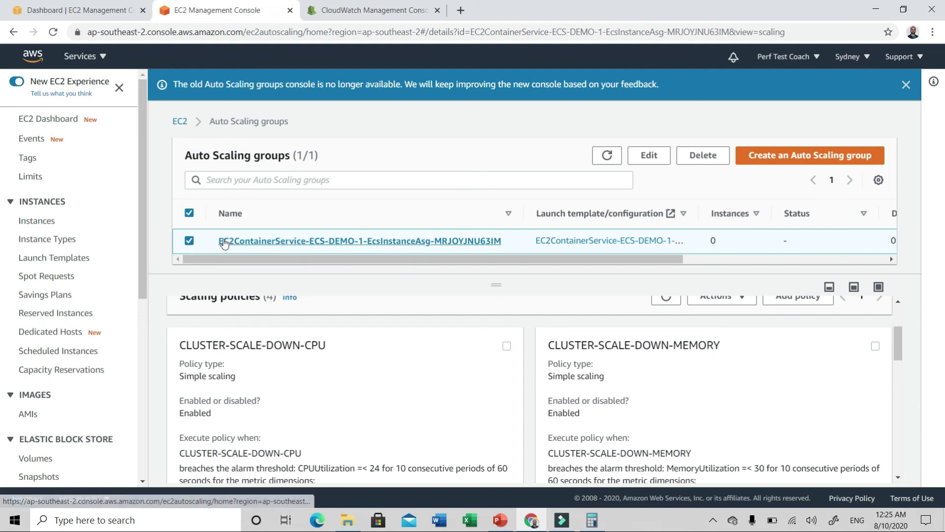
click(650, 155)
click(79, 275)
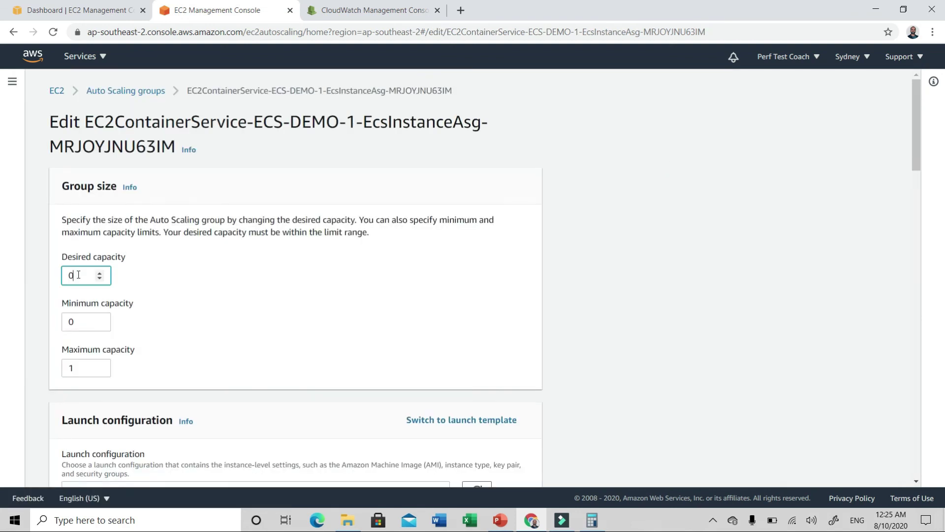
key(BackSpace)
text(2)
click(83, 323)
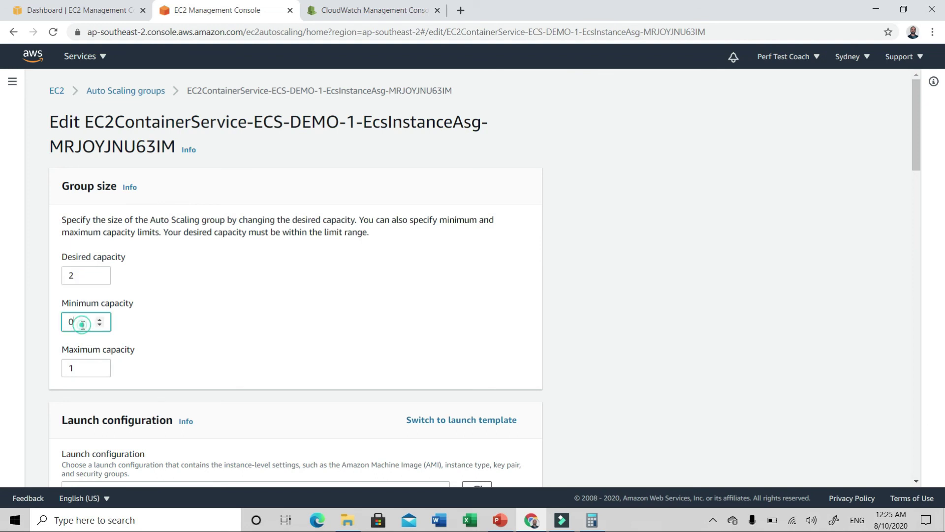
key(BackSpace)
text(2)
- Set the Auto Scaling group's maximum capacity to 4 and save the updated group
click(81, 364)
key(BackSpace)
text(0)
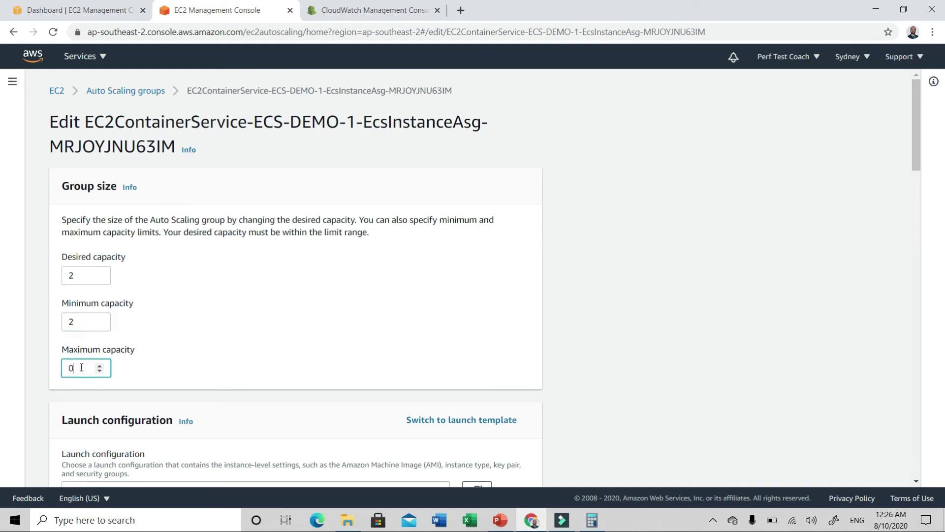
key(BackSpace)
text(4)
scroll(675, 412, down, 20)
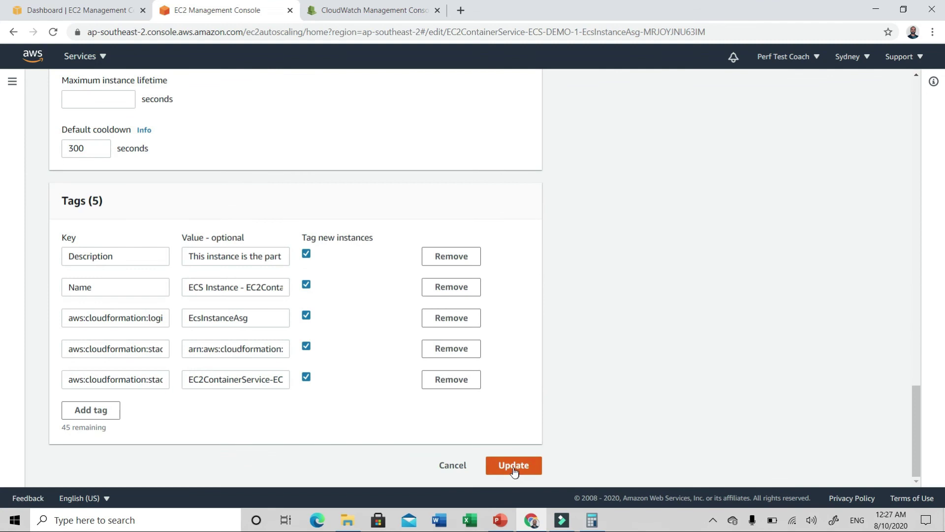
click(513, 465)
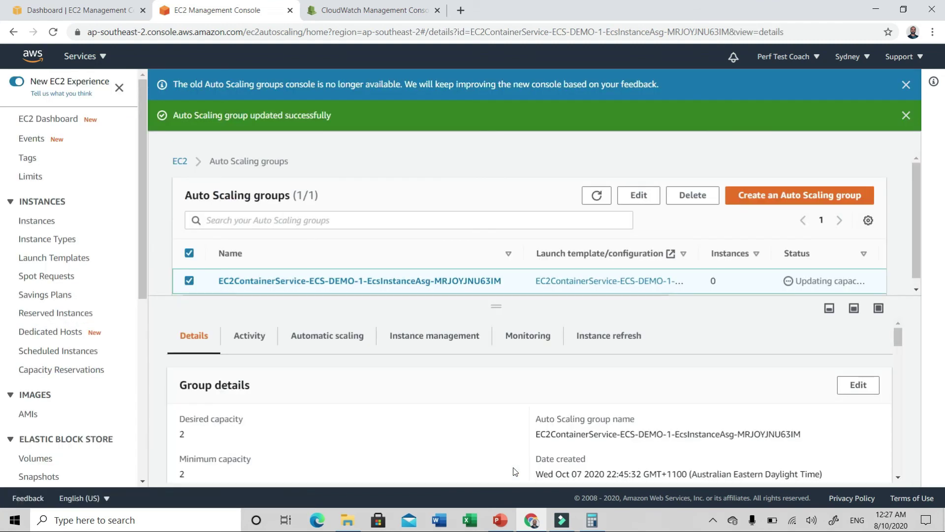